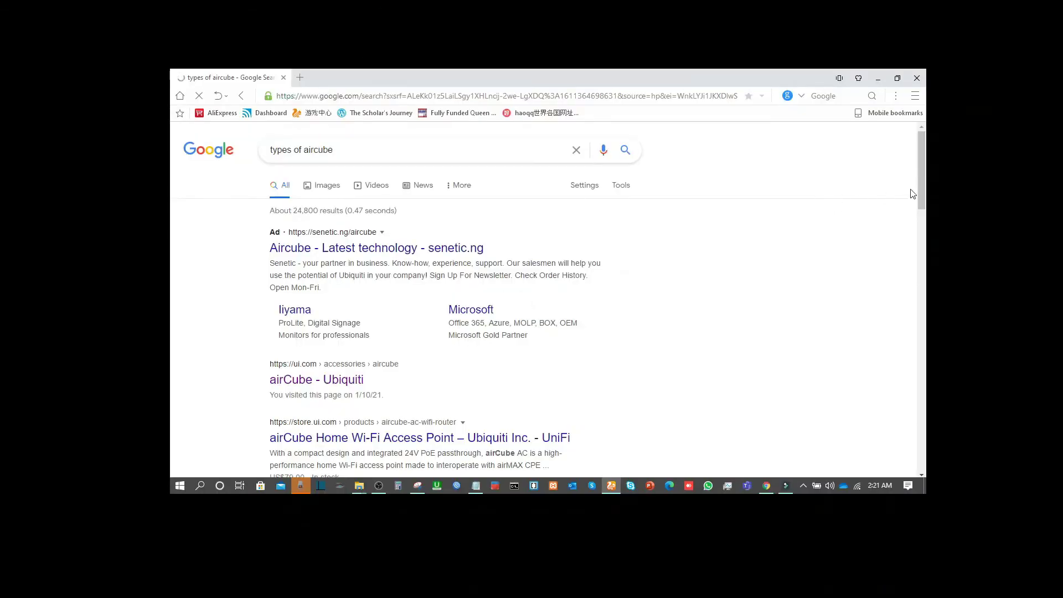
Scroll down and back up through the Scoop 'Introducing airCube' post, then go to the AirCube AC ACB-AC Ubiquiti tab.
left_click_drag(922, 181, 910, 294)
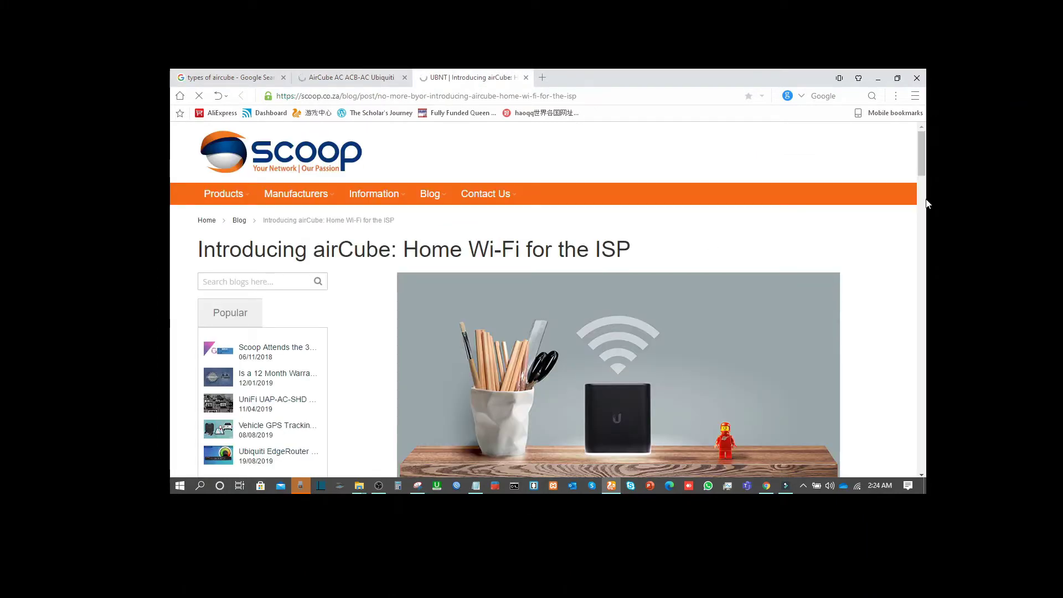
left_click_drag(921, 163, 923, 204)
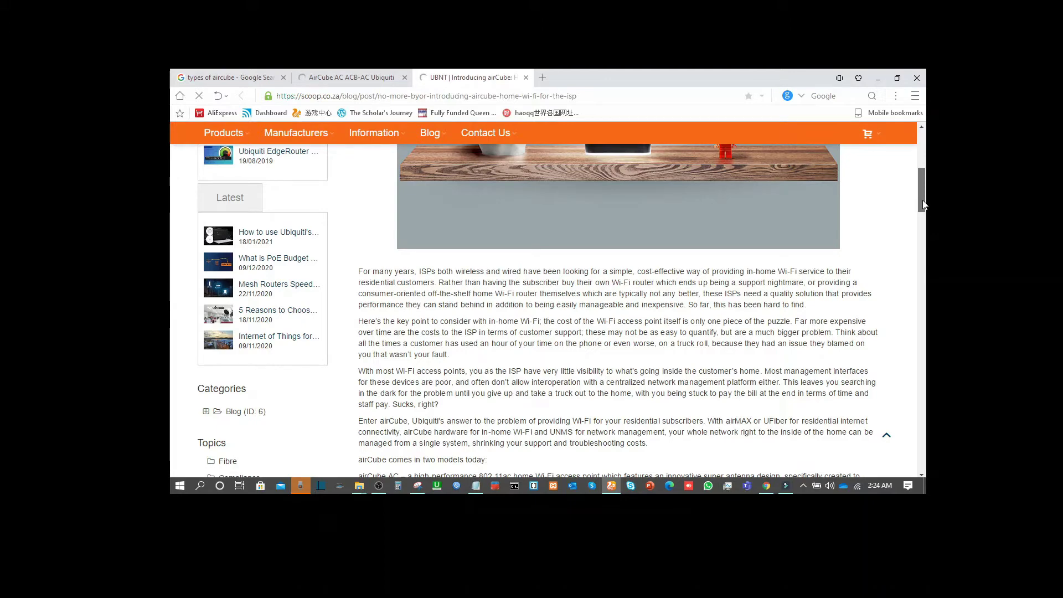
left_click_drag(922, 201, 920, 245)
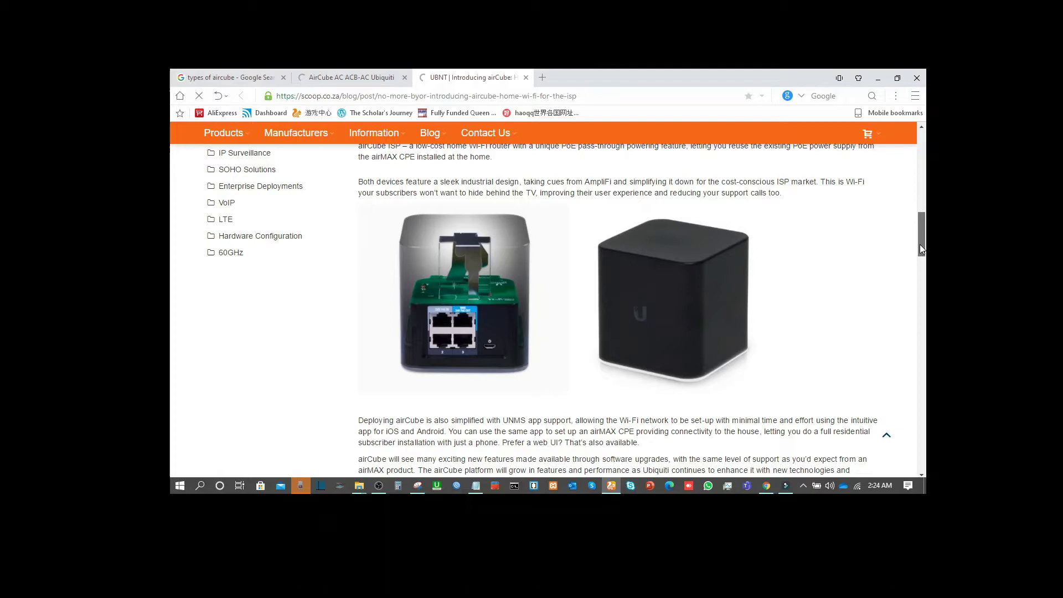
left_click_drag(921, 248, 915, 205)
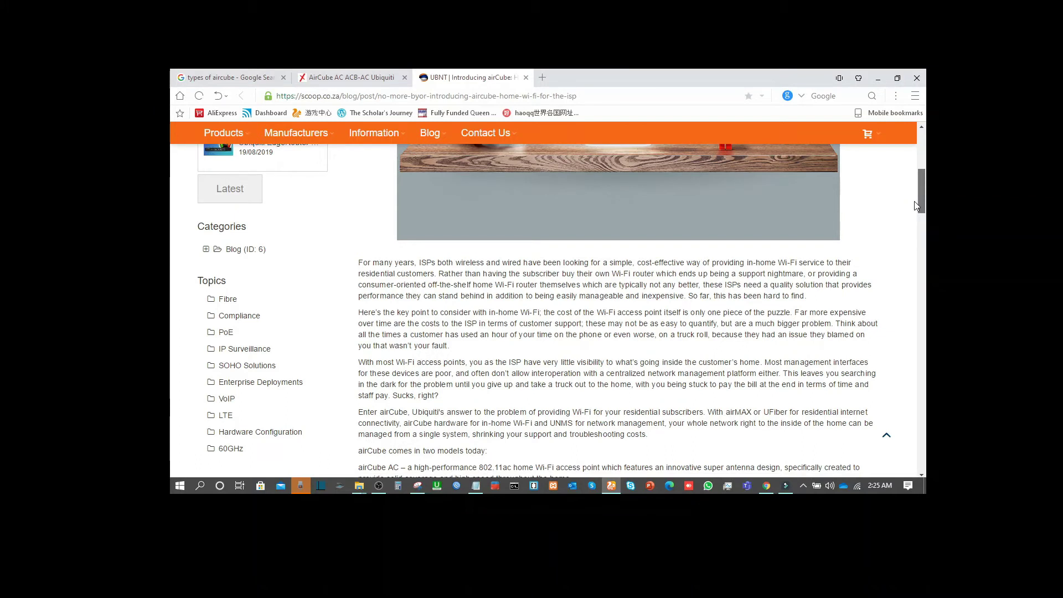
left_click_drag(915, 206, 915, 212)
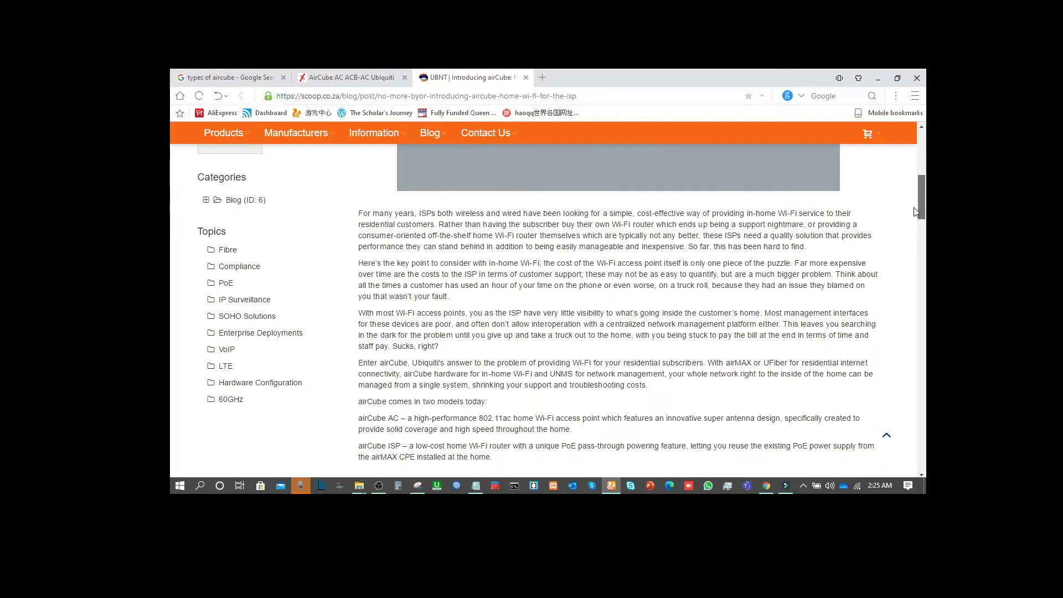
left_click_drag(915, 212, 908, 156)
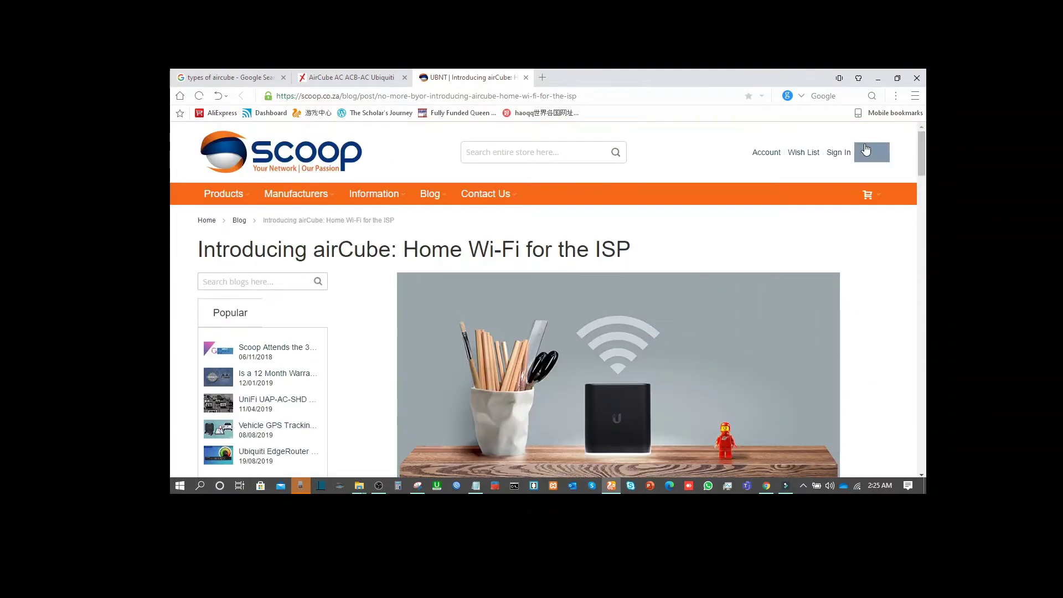
left_click(377, 73)
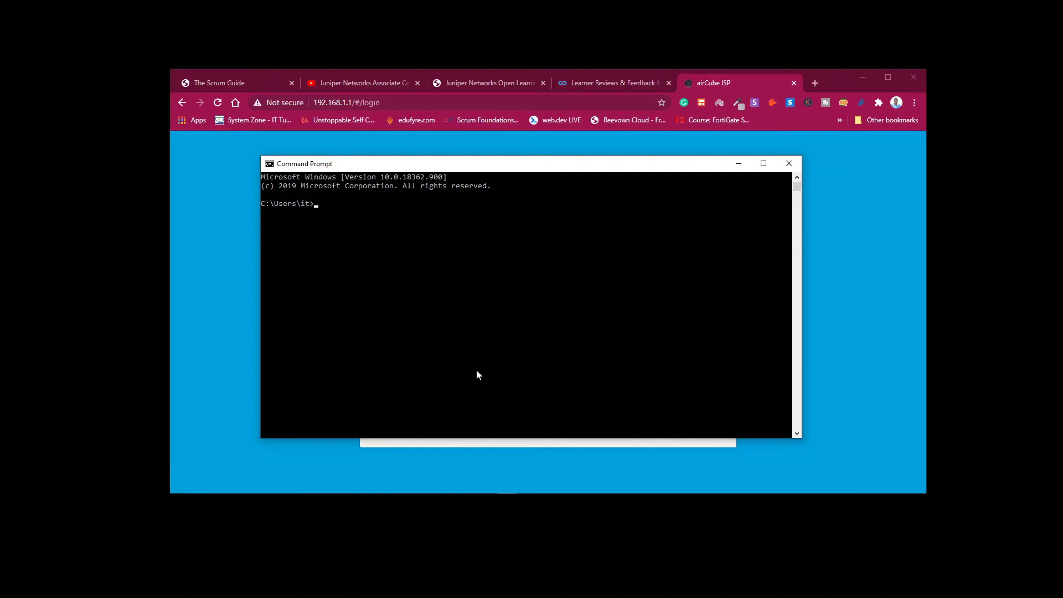
Run a continuous ping to the router with 'ping 192.168.1.1 -t'.
type("ping 192.168.1.1-t")
key("Return")
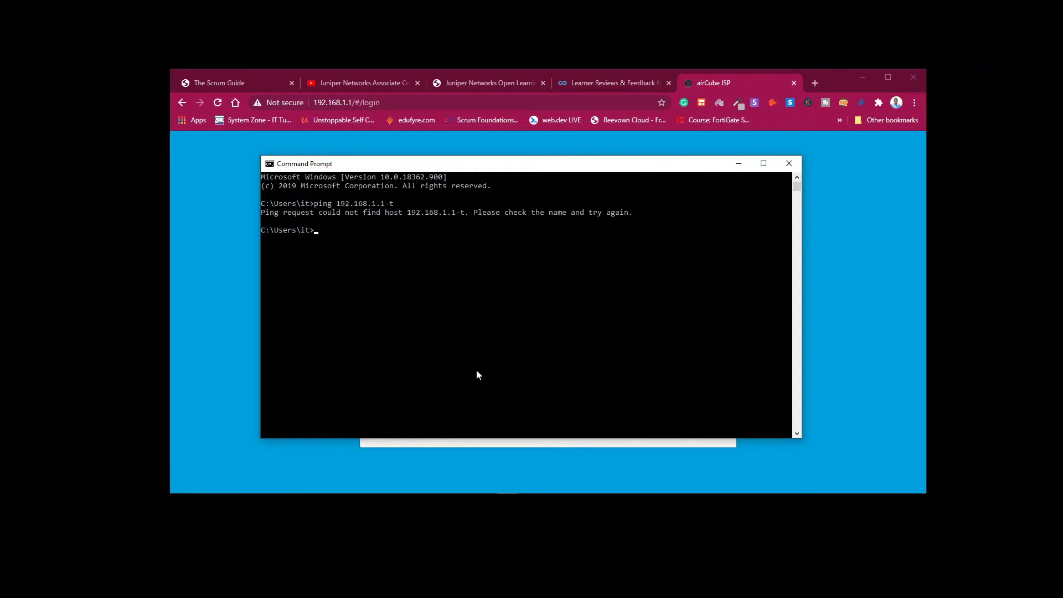
key("Up")
key("BackSpace")
type("-t")
key("Return")
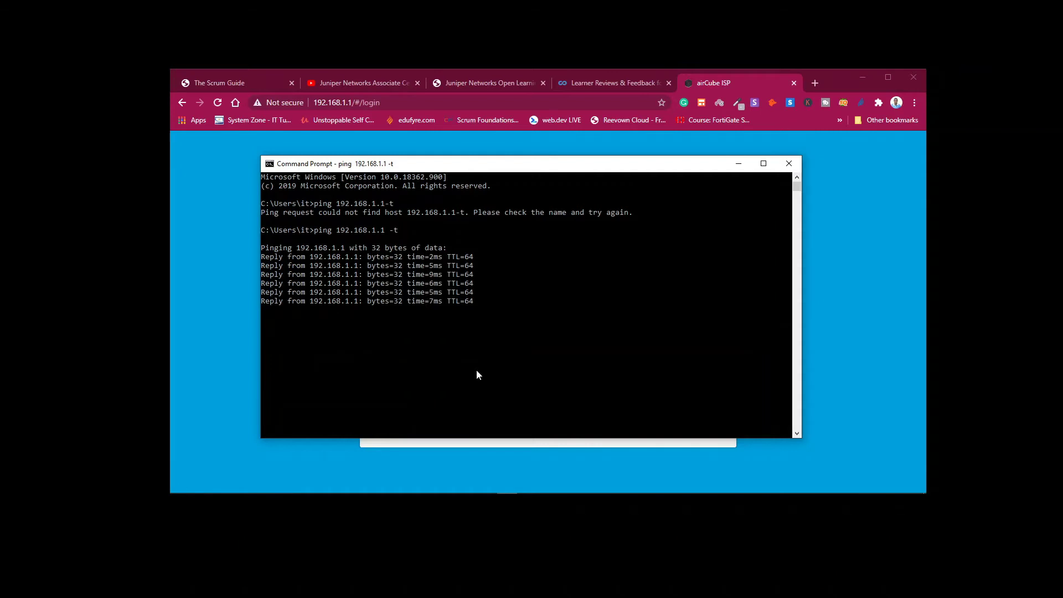
Return to the airCube login's password field, then bring up the Network and Sharing Center.
key("alt+Tab")
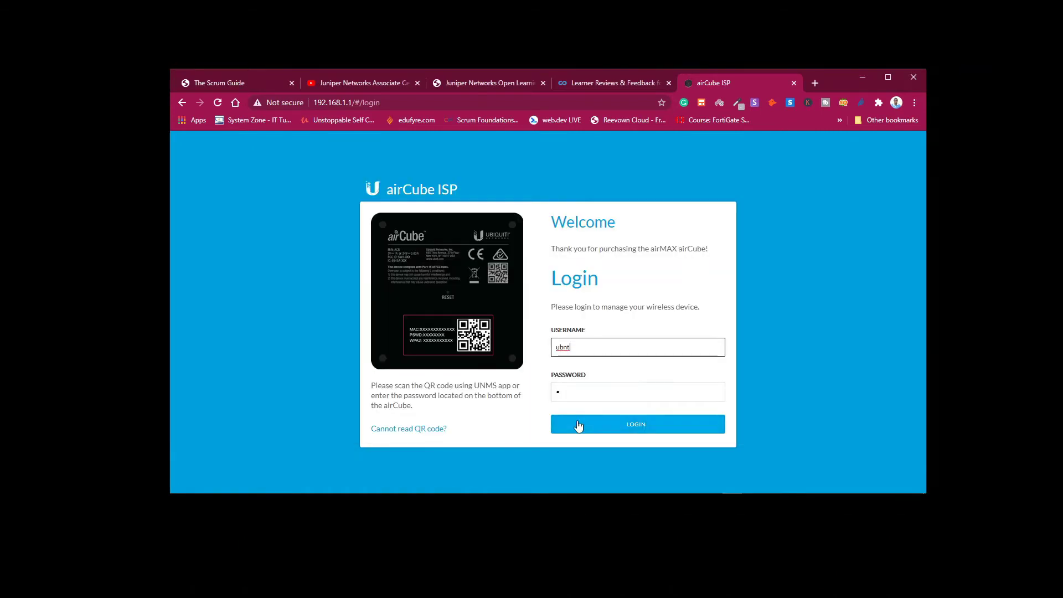
key("Tab")
mouse_move(732, 490)
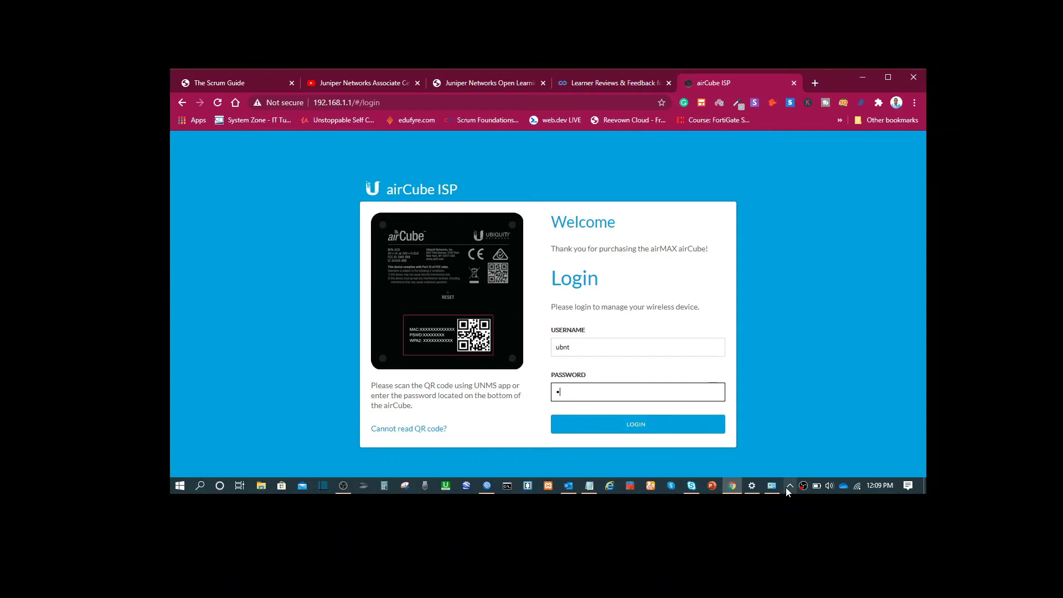
left_click(772, 486)
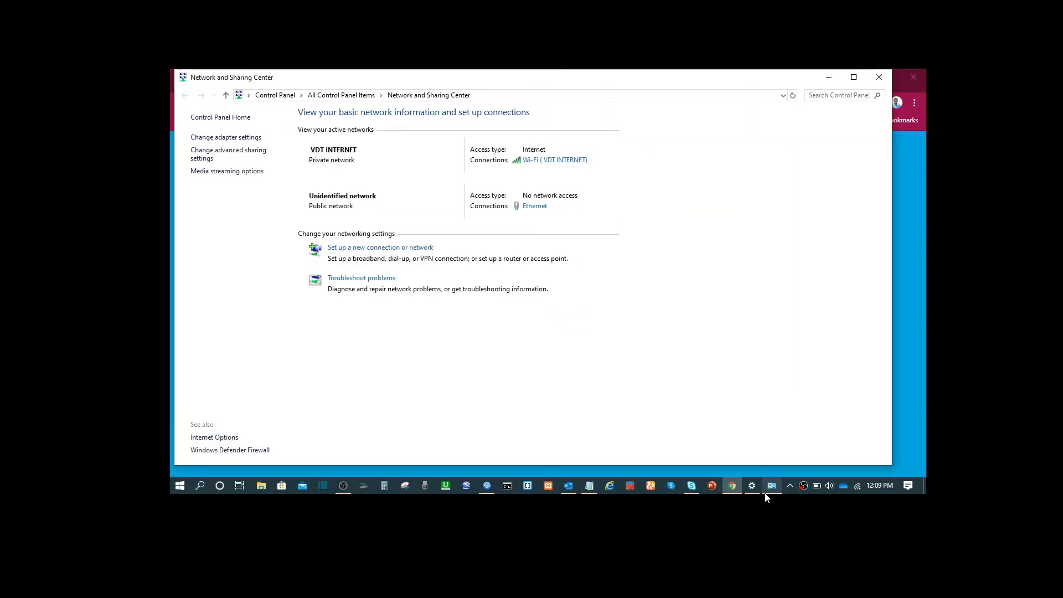
Verify the Ethernet IPv4 settings show static 192.168.1.5, mask 255.255.255.0, DNS 8.8.8.8, then close and minimize.
left_click(532, 208)
left_click(476, 368)
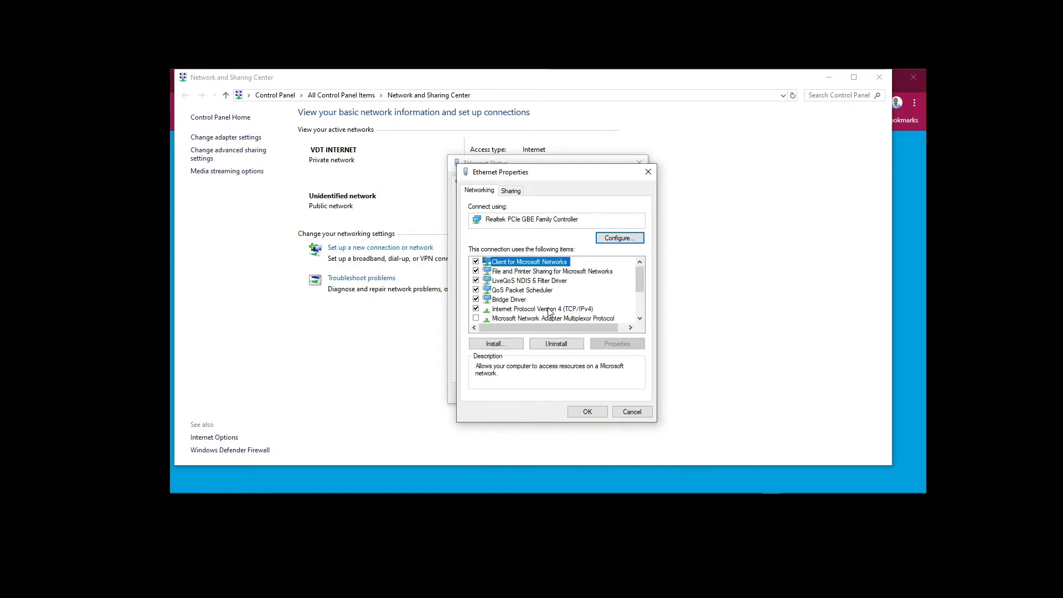
left_click(548, 308)
left_click(617, 344)
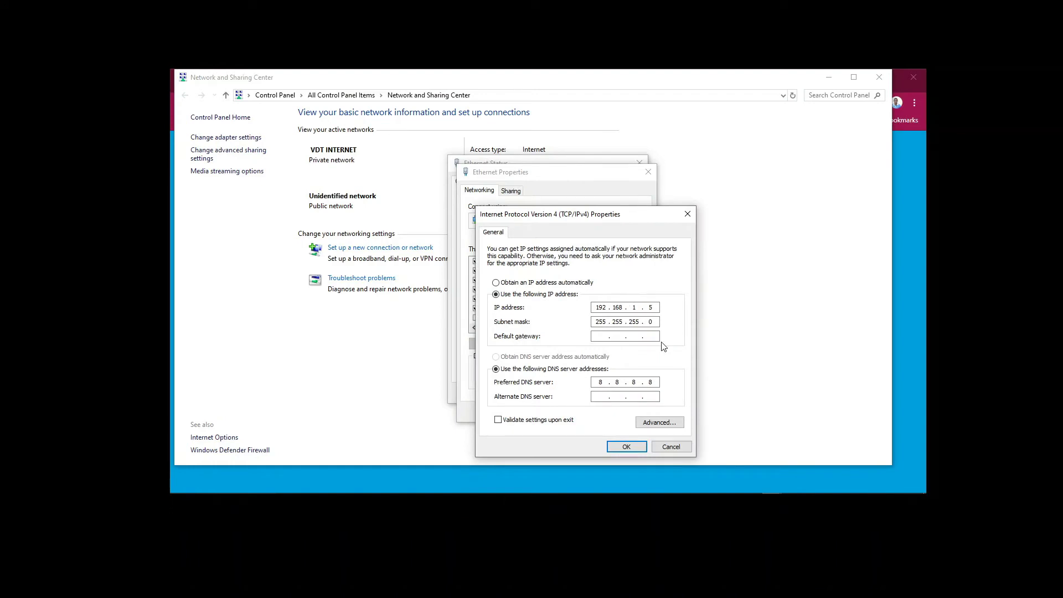
left_click(631, 442)
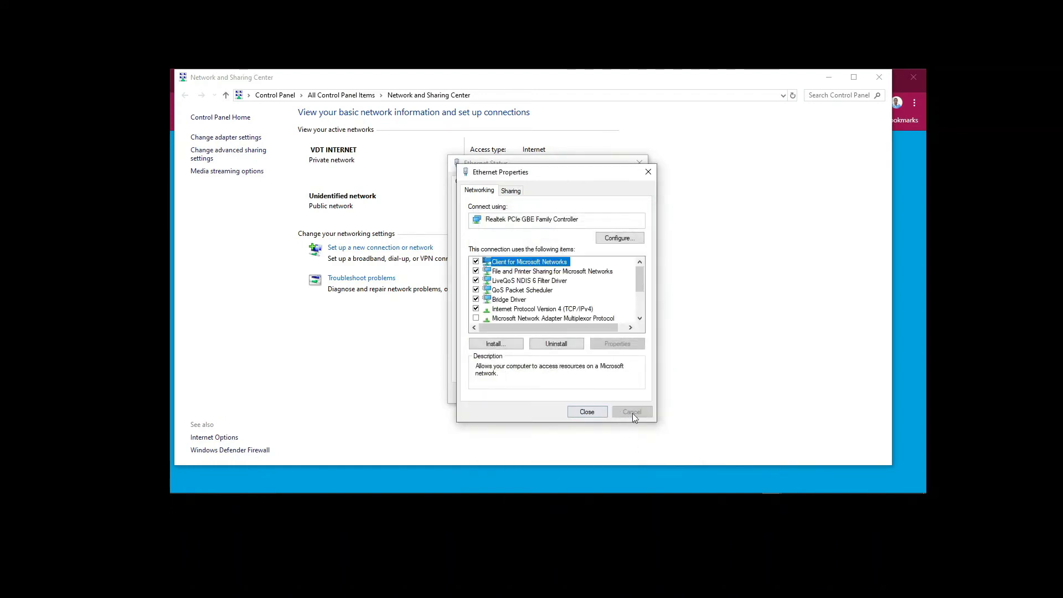
left_click(592, 413)
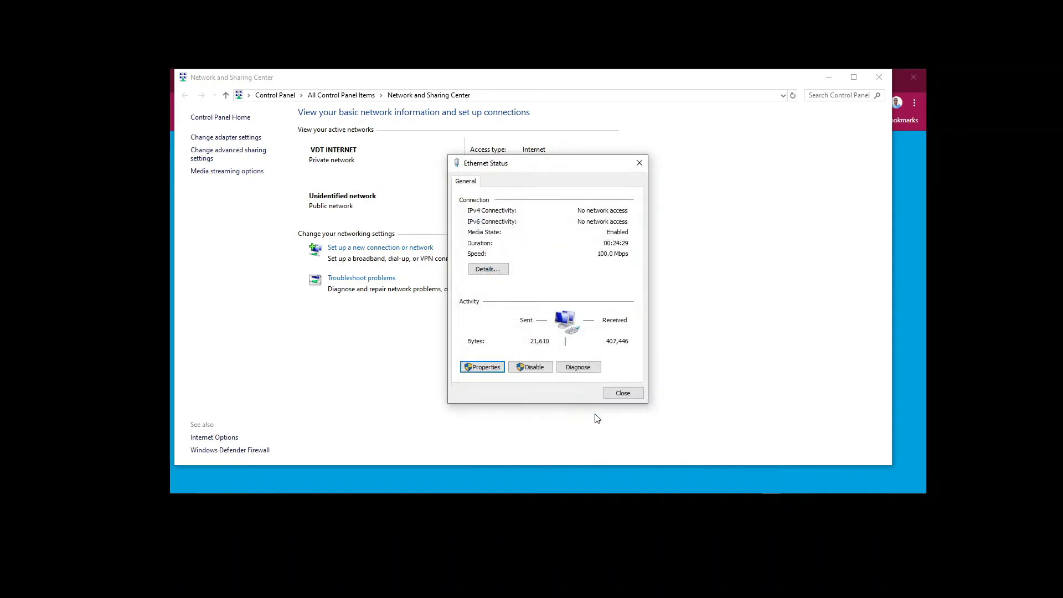
left_click(623, 393)
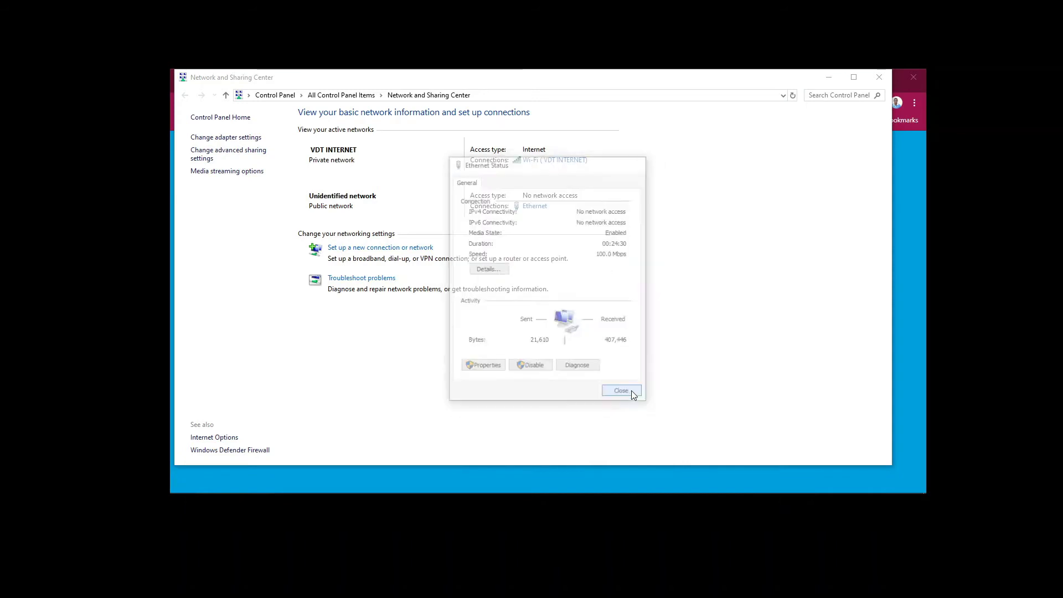
left_click(827, 81)
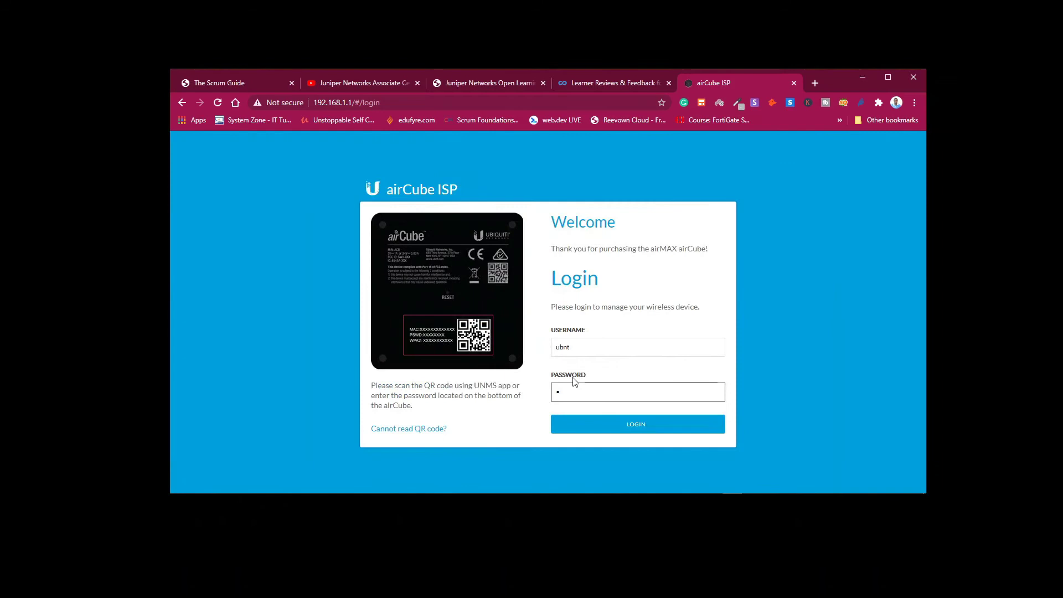
Clear the Password field, enter the default administrator password and submit the login.
key("BackSpace")
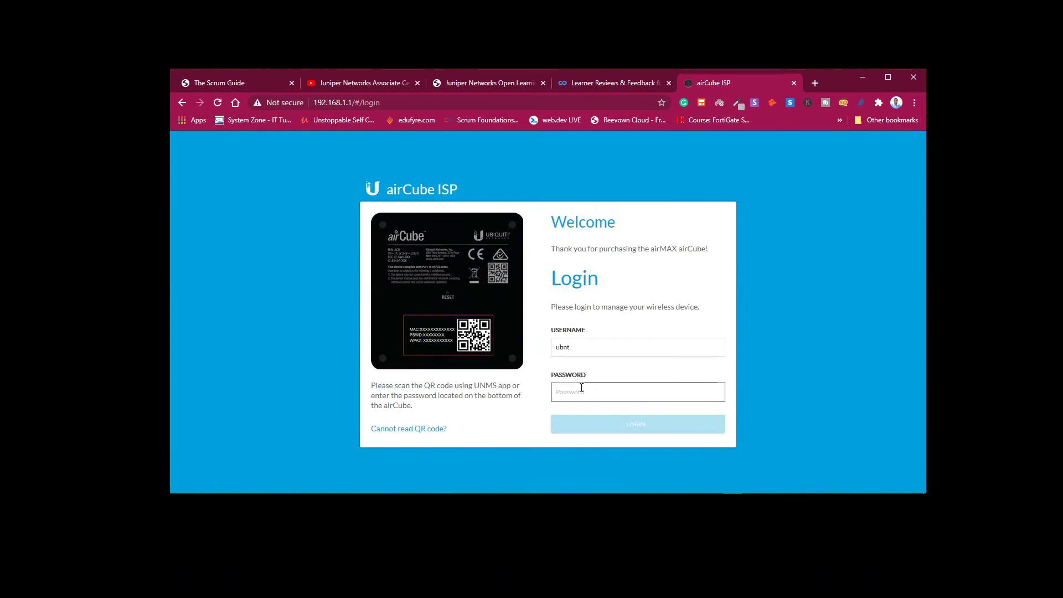
type("ub")
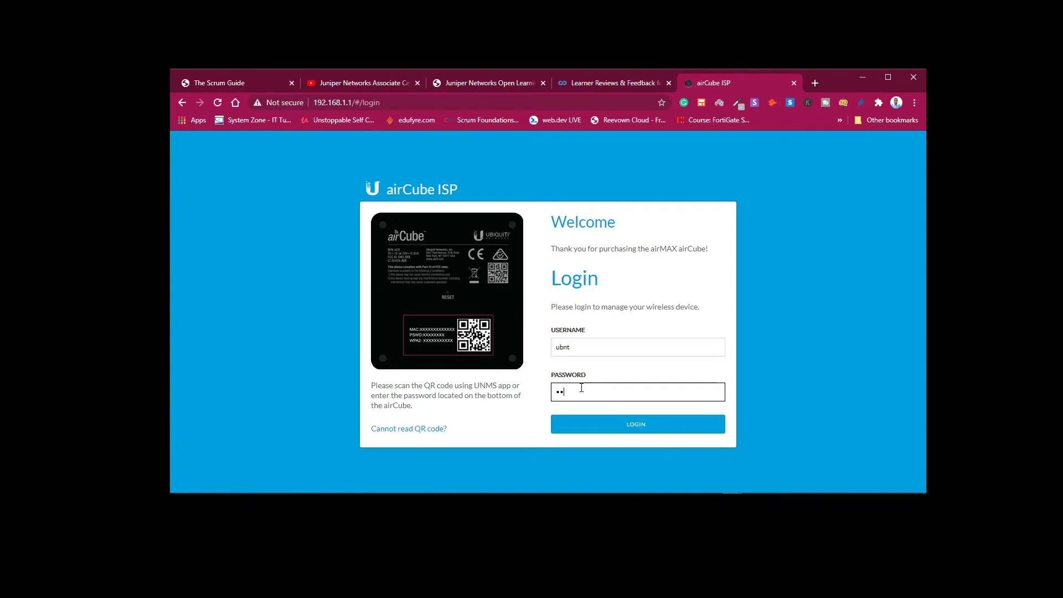
type("n")
type("1")
key("Return")
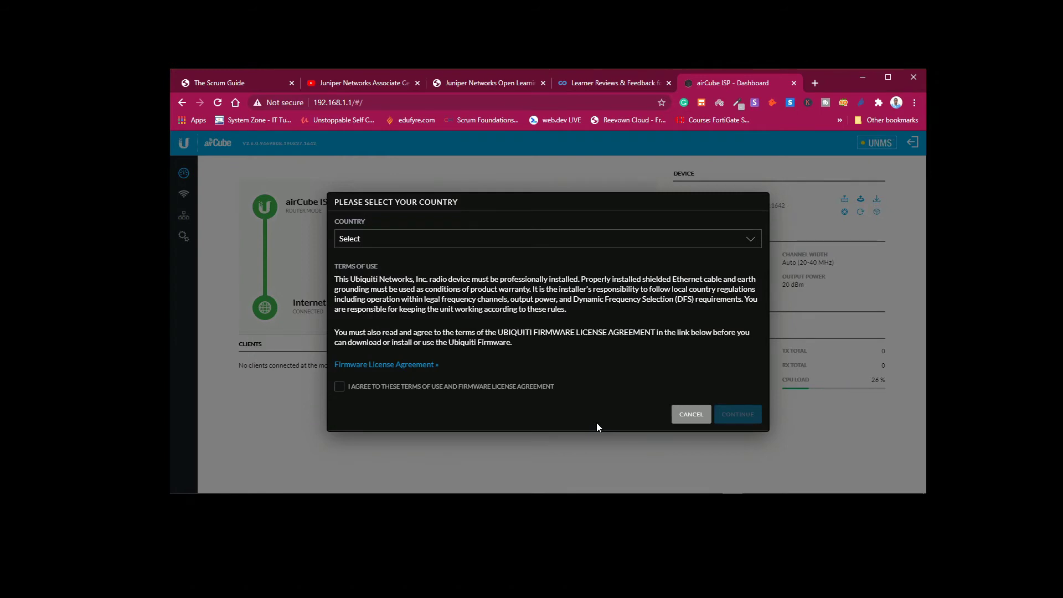
Pick Australia from the country list, agree to the terms of use and licence, and continue.
left_click(412, 245)
key("r")
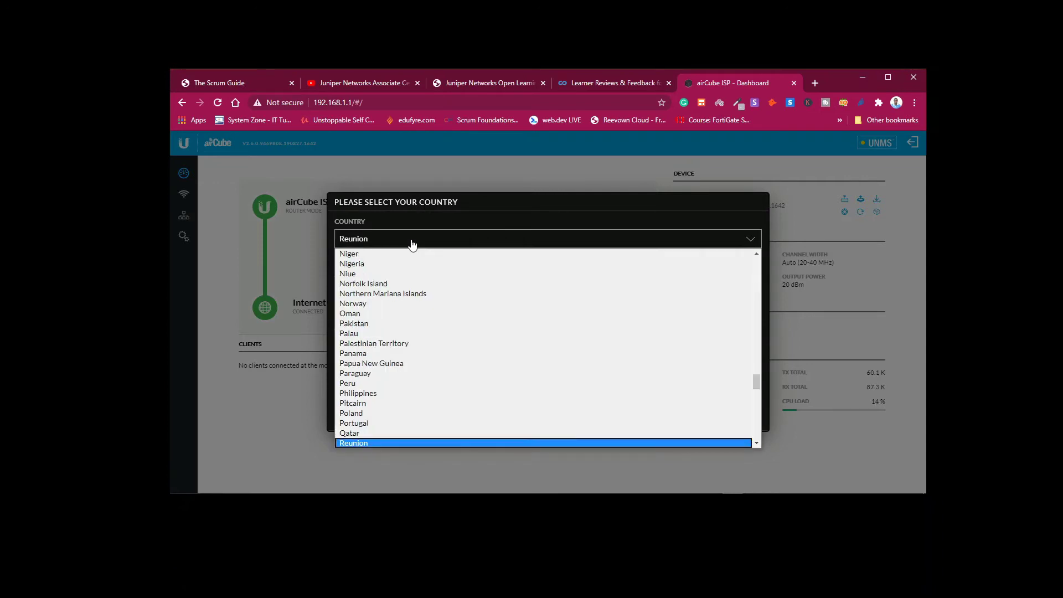
key("Down")
key("Down")
key("Down")
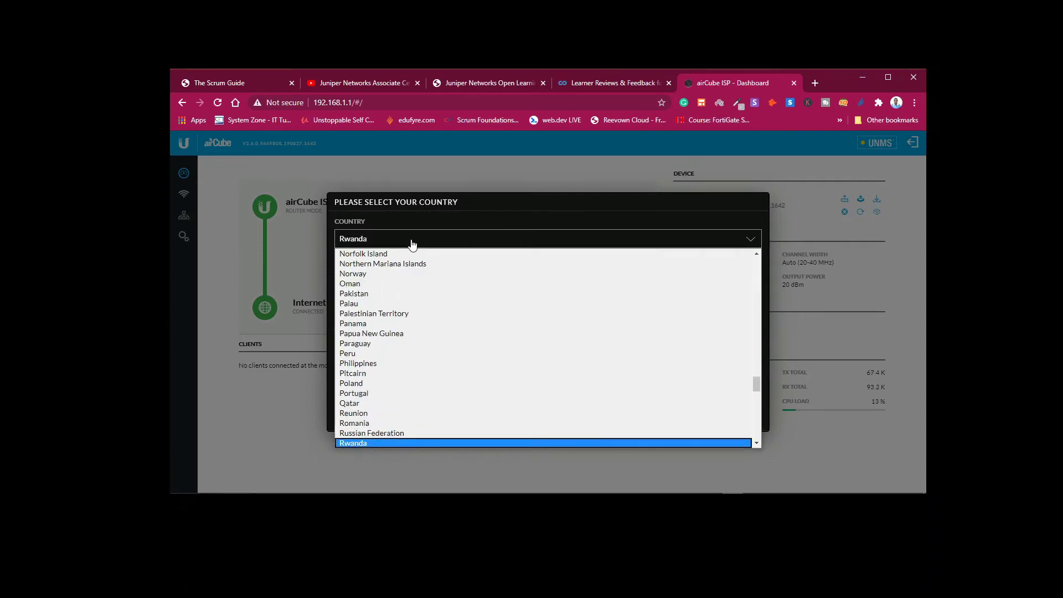
key("Up")
key("Up")
key("Down")
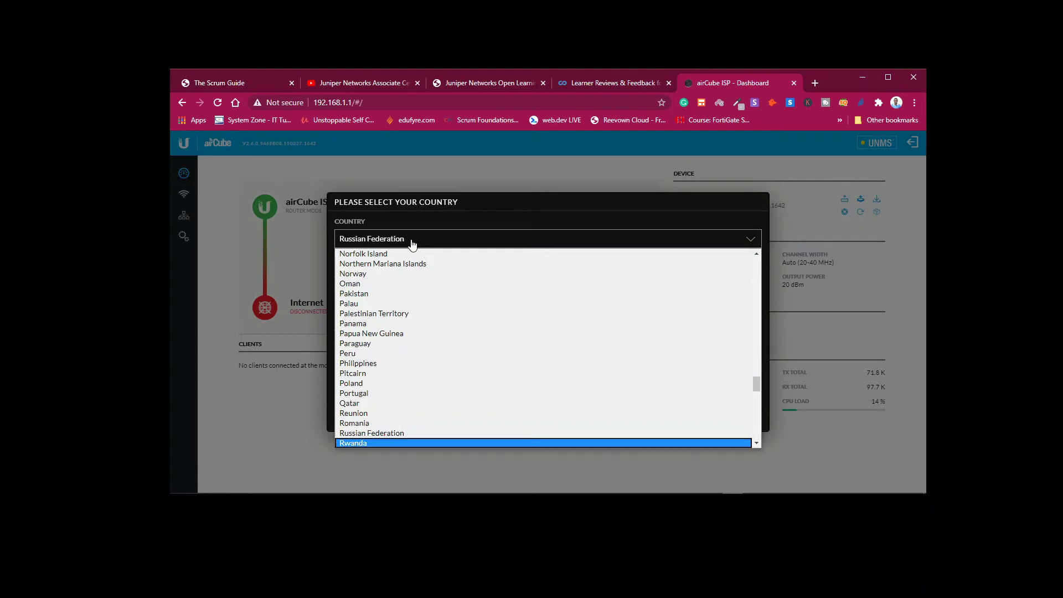
key("Up")
key("Up")
key("Down")
key("Down")
key("Down")
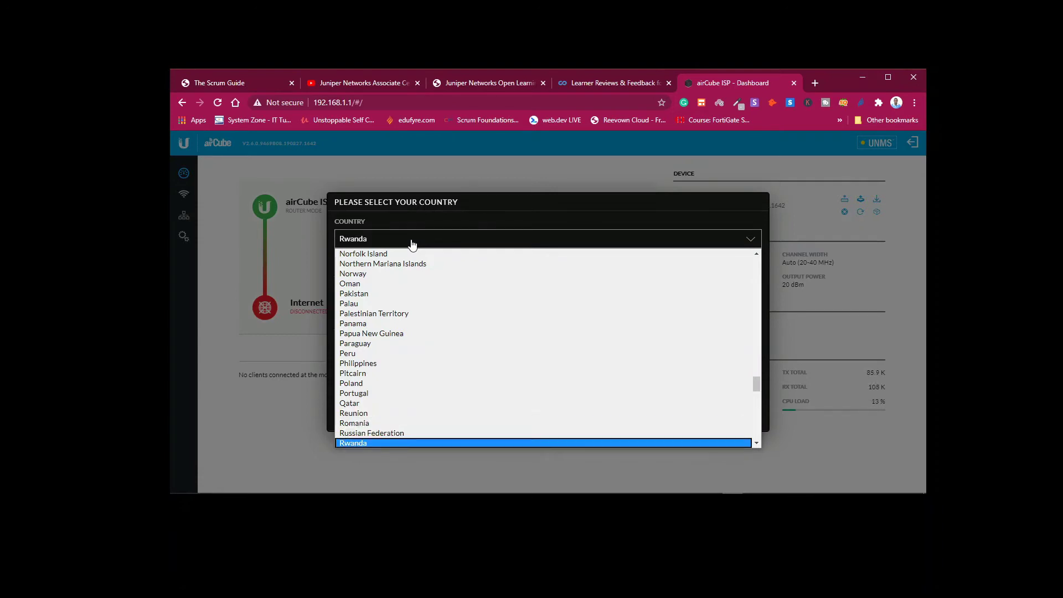
key("Home")
key("Down")
key("Down")
key("Down")
key("Down")
key("Down")
key("Down")
key("Down")
key("Down")
key("Down")
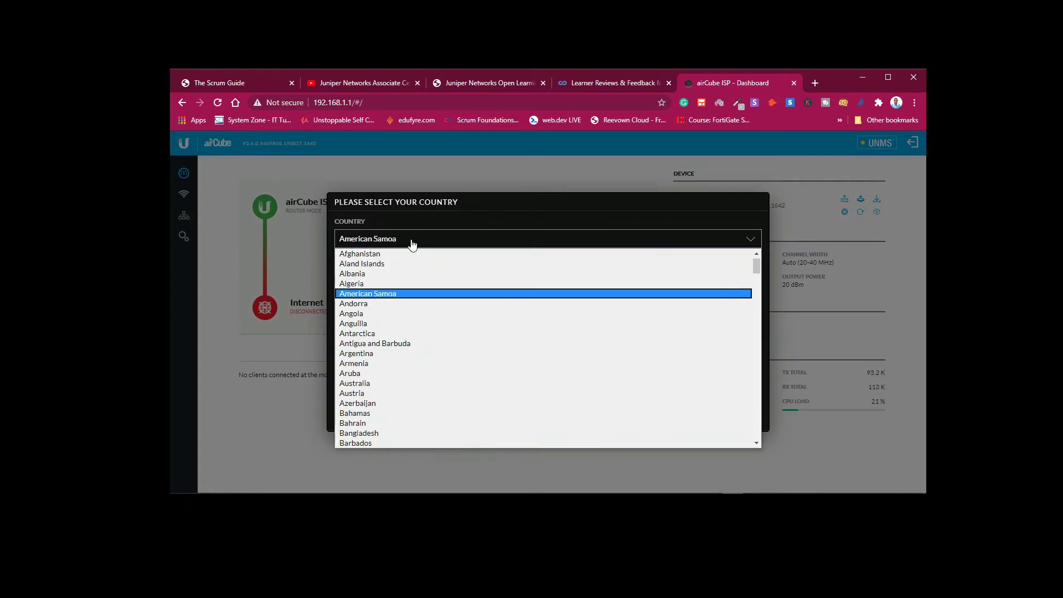
key("Down")
key("Down")
key("Down")
key("Down")
key("Down")
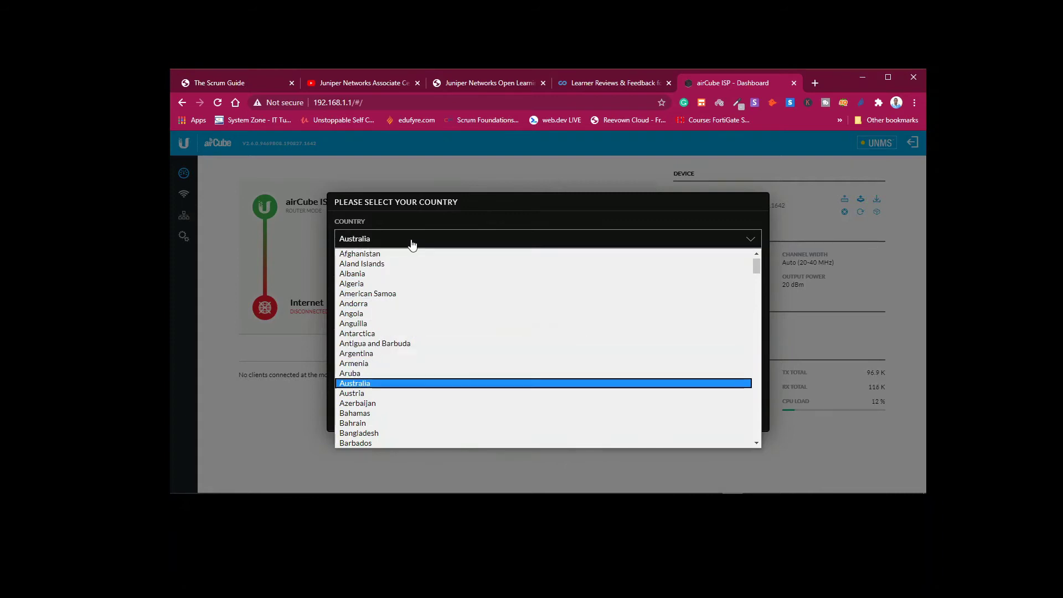
key("Up")
key("Return")
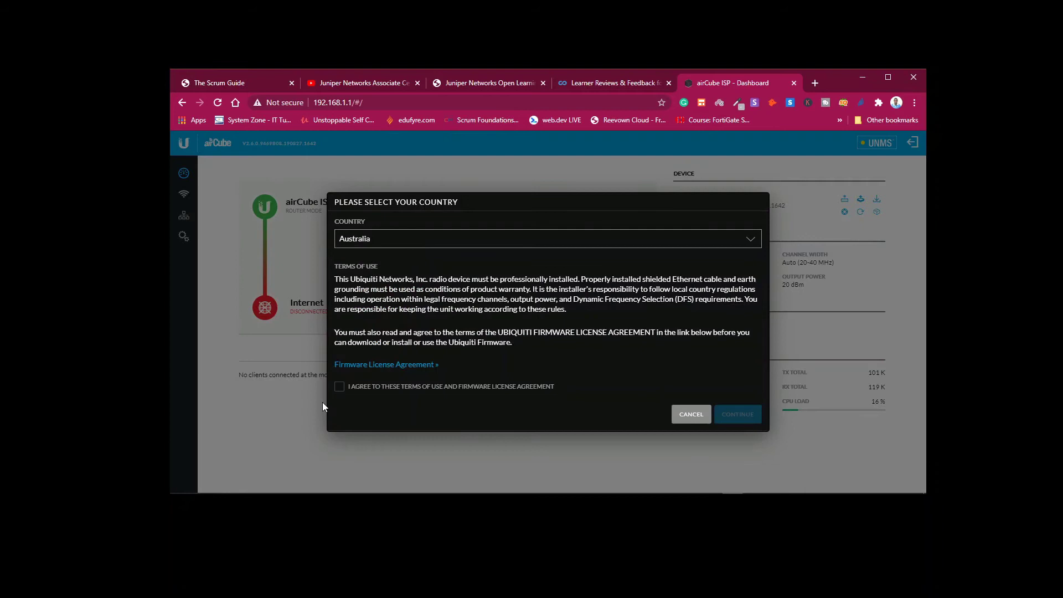
left_click(340, 386)
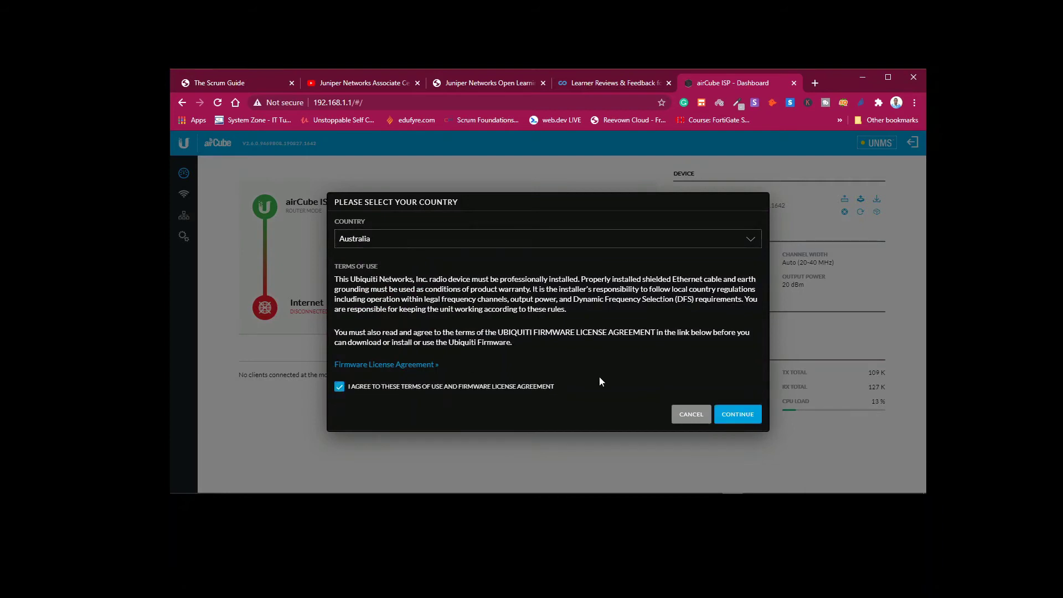
left_click(729, 411)
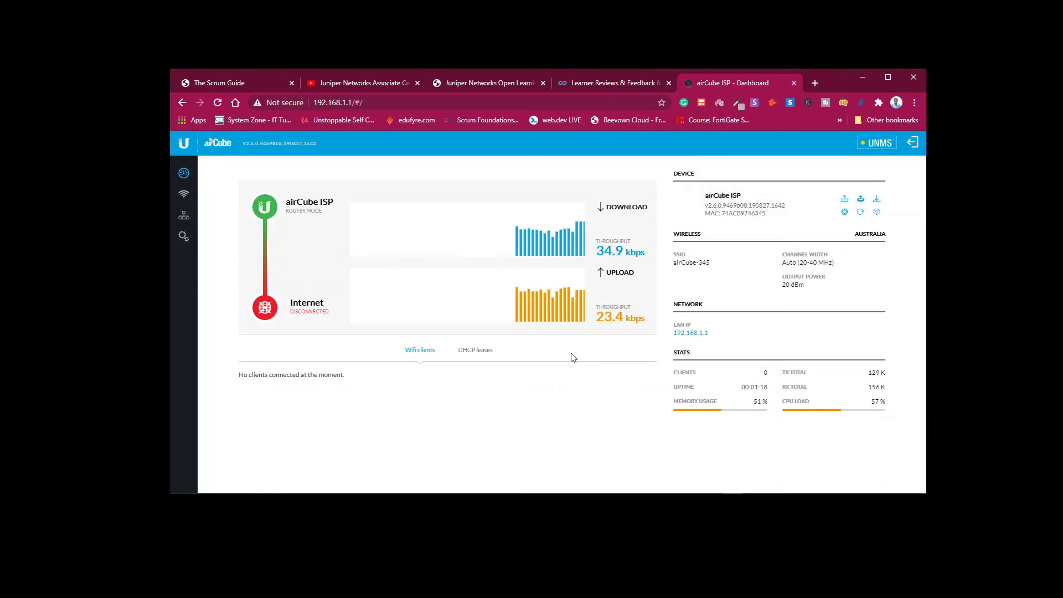
View the dashboard showing router mode, region Australia and LAN address 192.168.200.1.
mouse_move(636, 494)
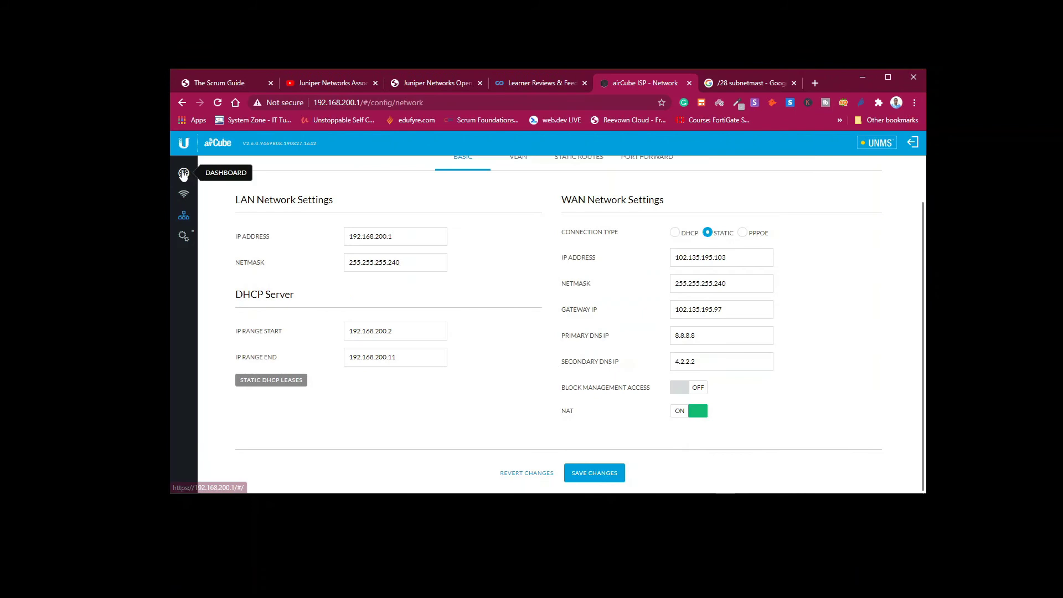
left_click(184, 174)
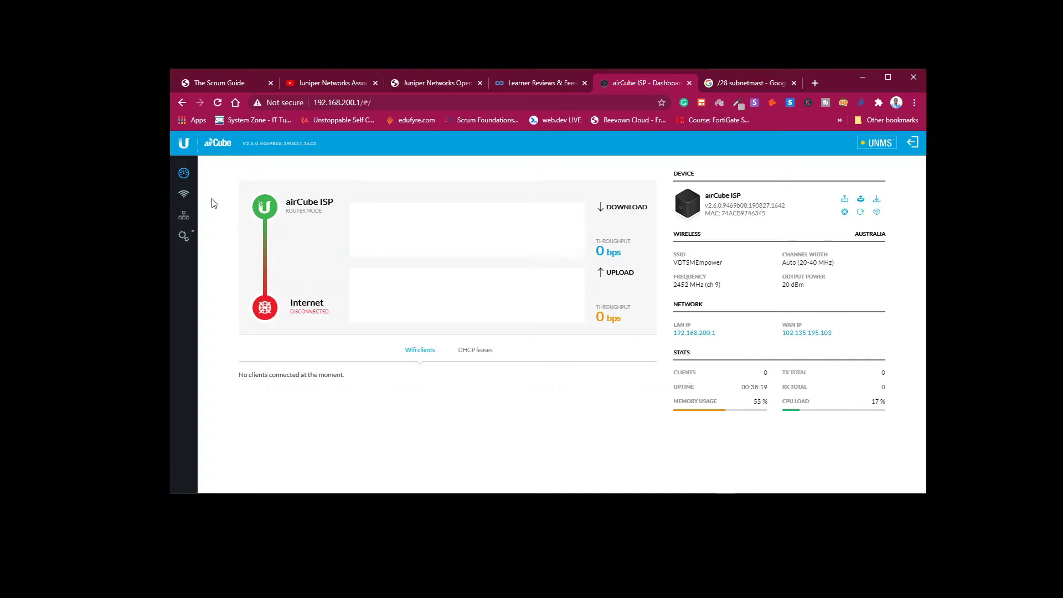
On the 2.4 GHz radio page, replace the SSID with SECURE MEDIA and type a new WPA2 password.
left_click(182, 197)
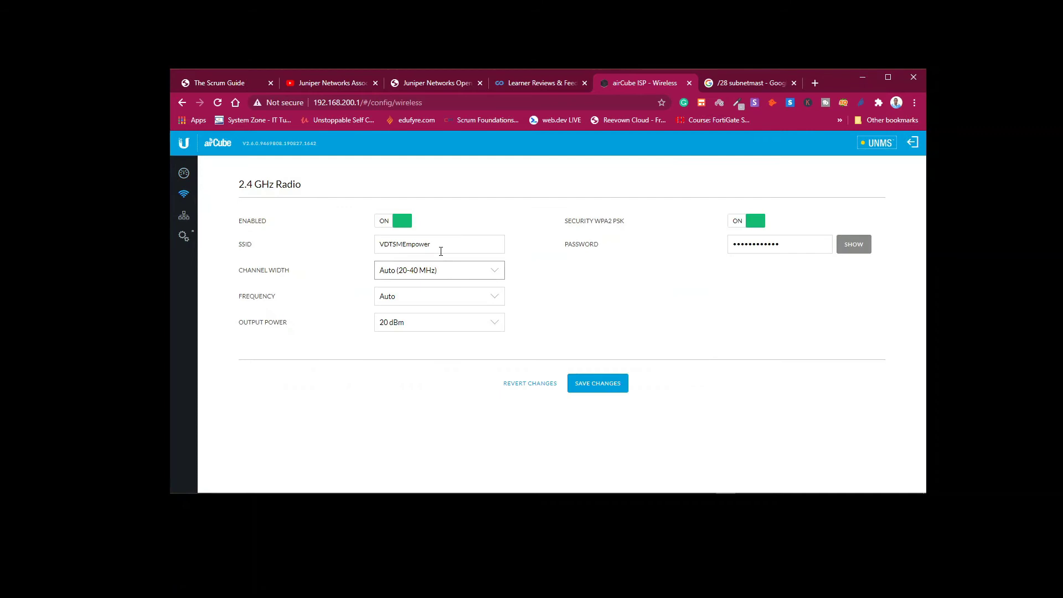
left_click_drag(440, 251, 282, 257)
type("S")
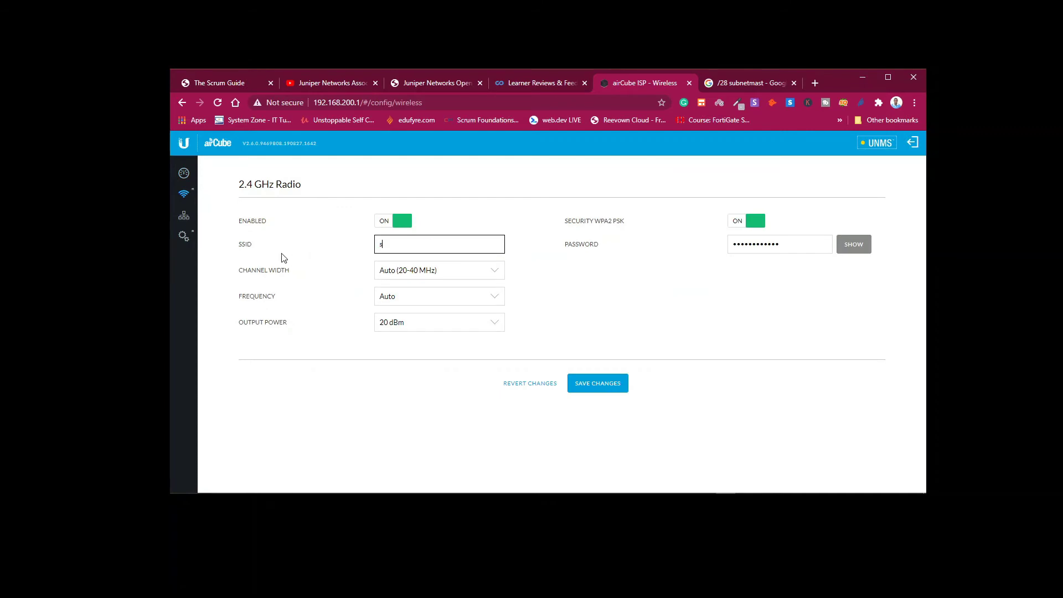
key("BackSpace")
type("SECURE MEDIA")
left_click_drag(808, 245, 684, 256)
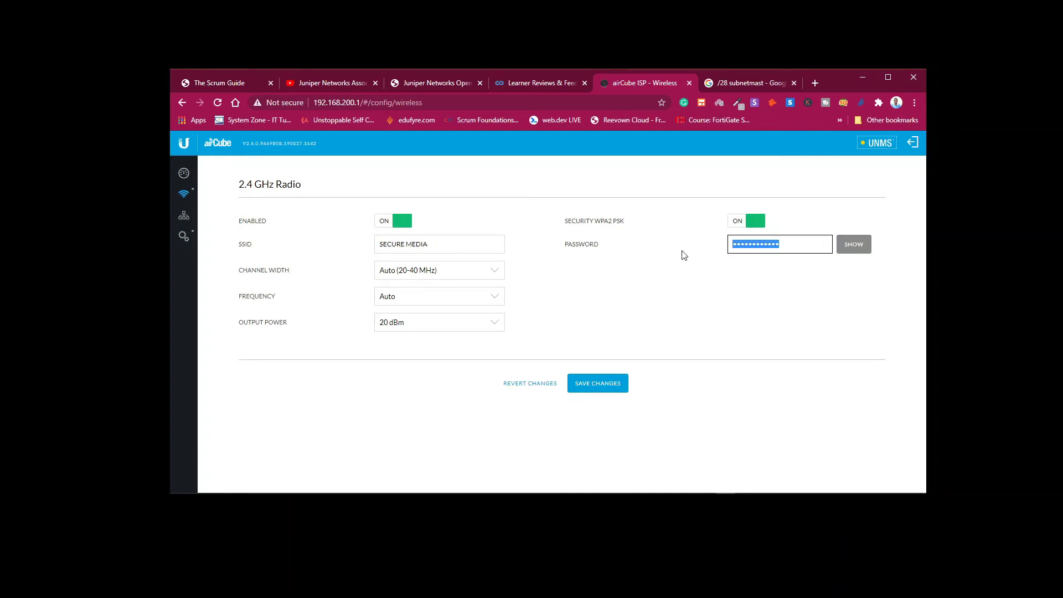
type("•••")
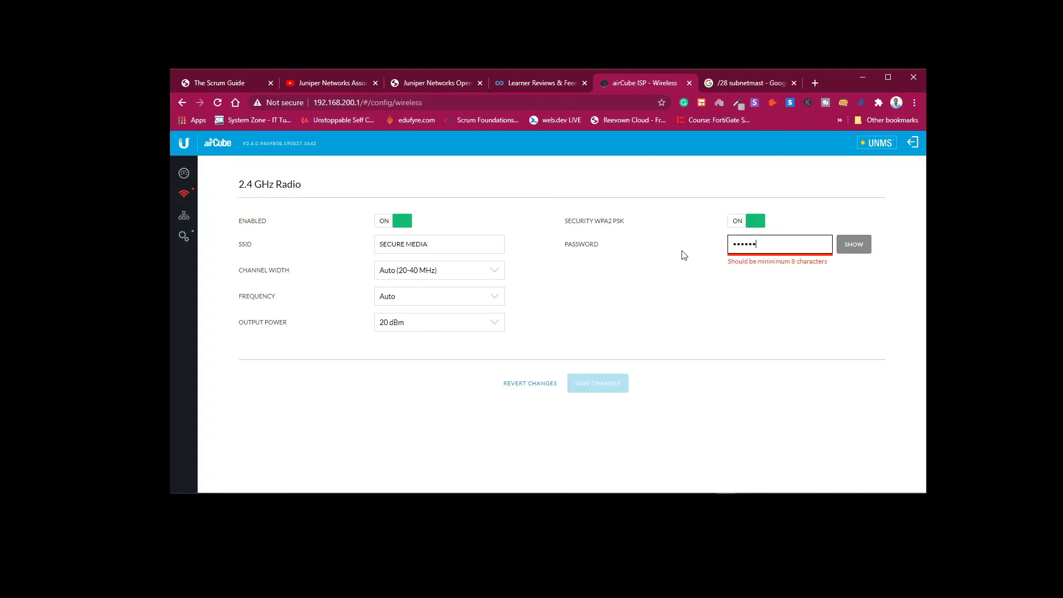
type("••••••")
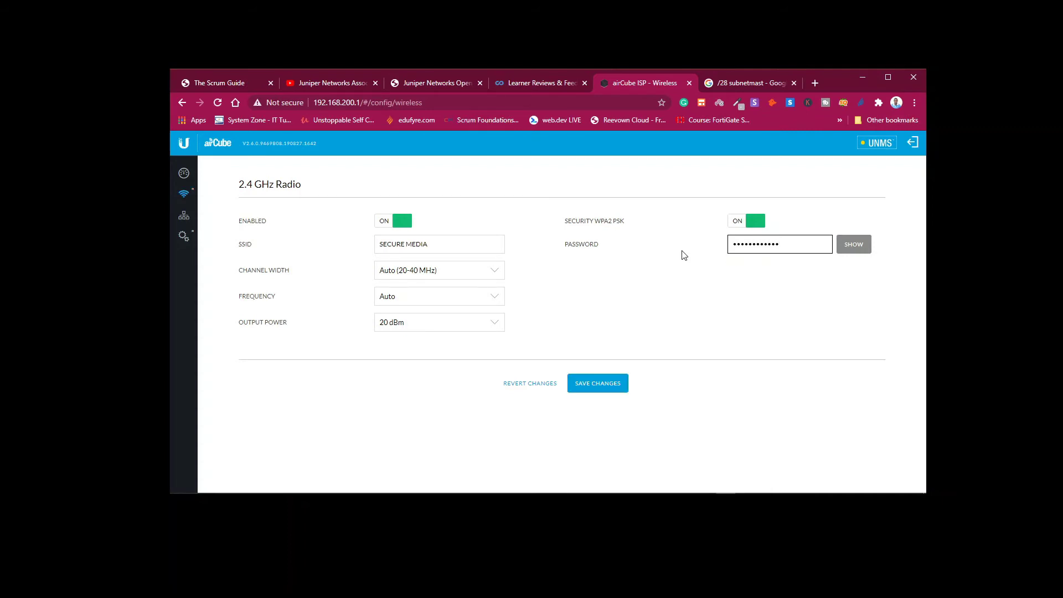
On Network > Basic, enter 192.168.1.2 into the LAN IP and DHCP range start, and edit the range end.
left_click(184, 217)
left_click(414, 285)
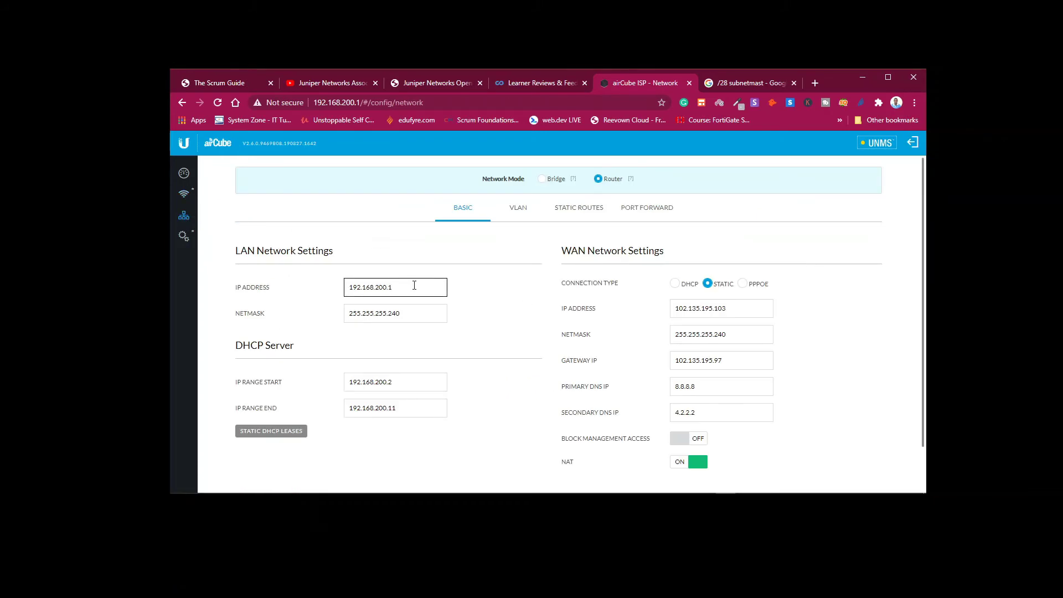
left_click_drag(414, 285, 256, 295)
type("192")
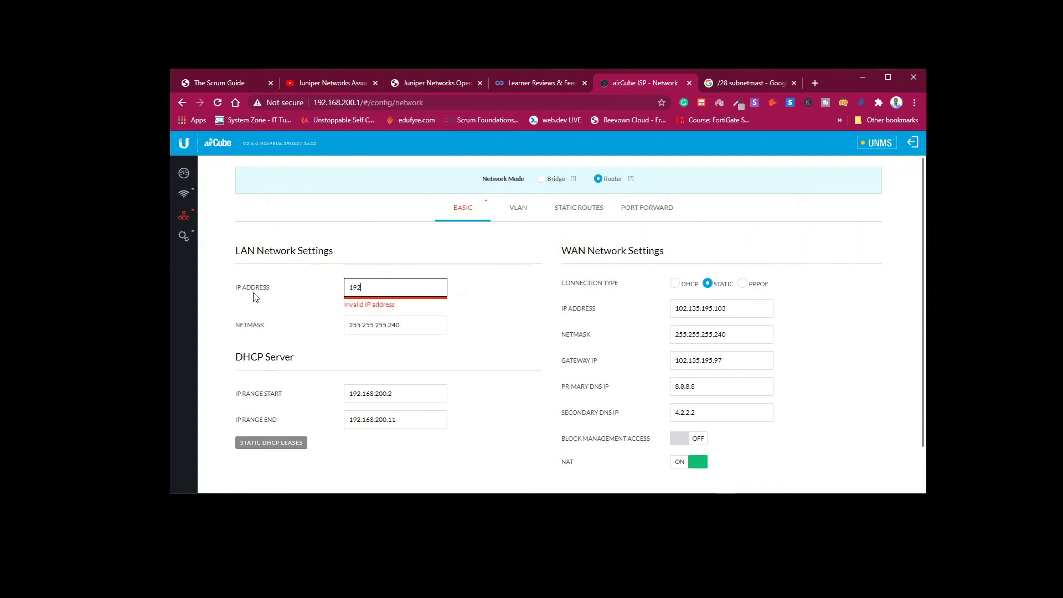
type(".168.1.2")
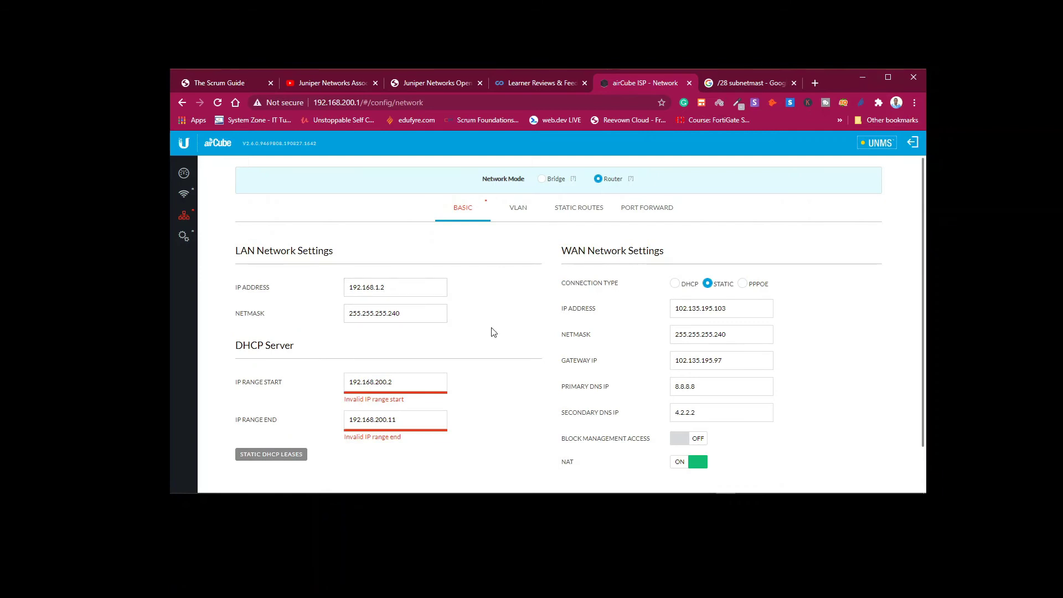
left_click(426, 387)
key("ctrl+a")
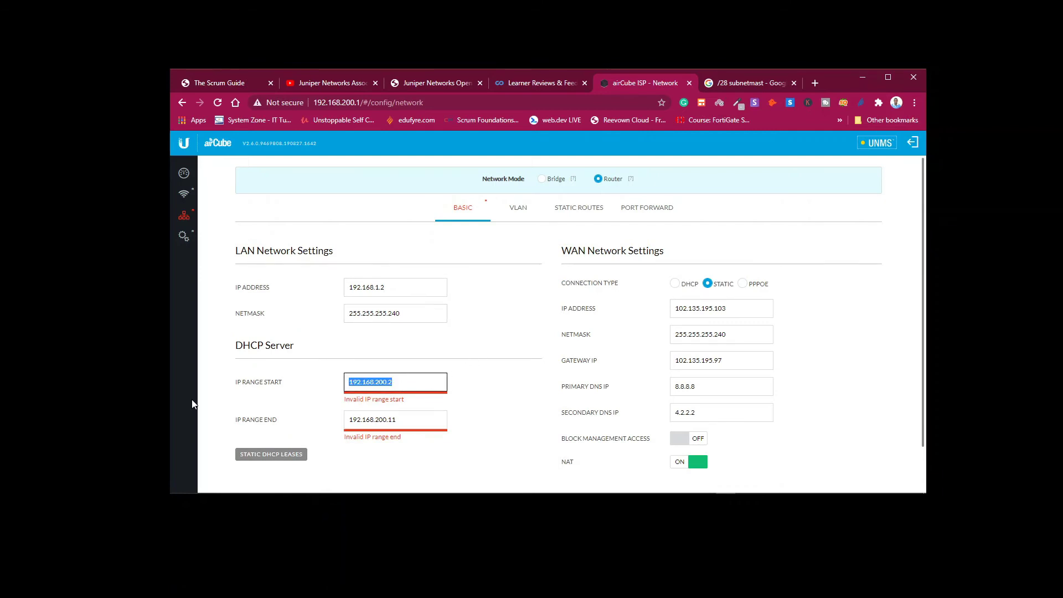
type("192.168")
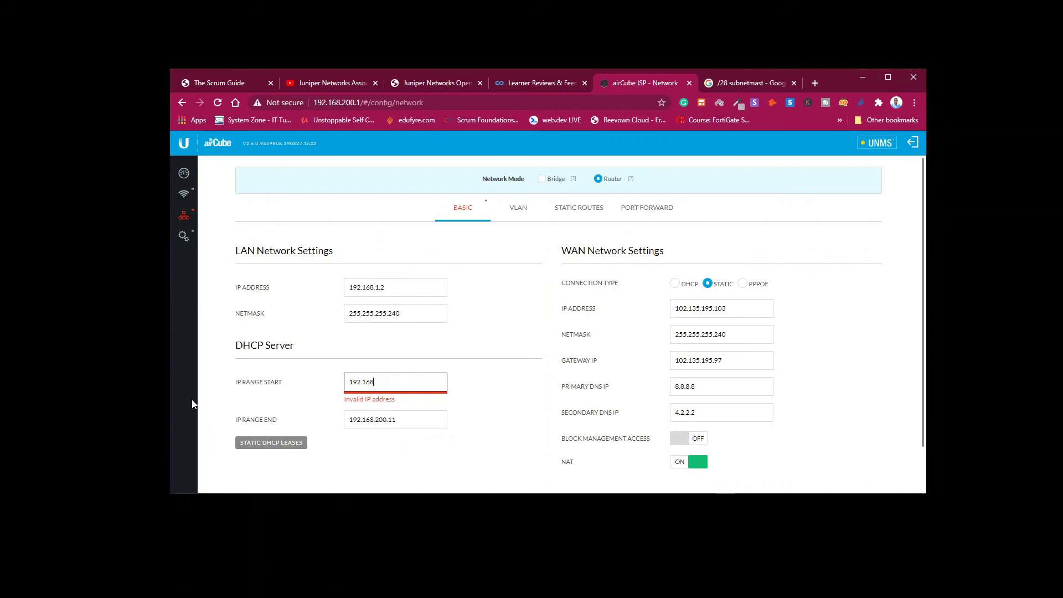
type(".1.2")
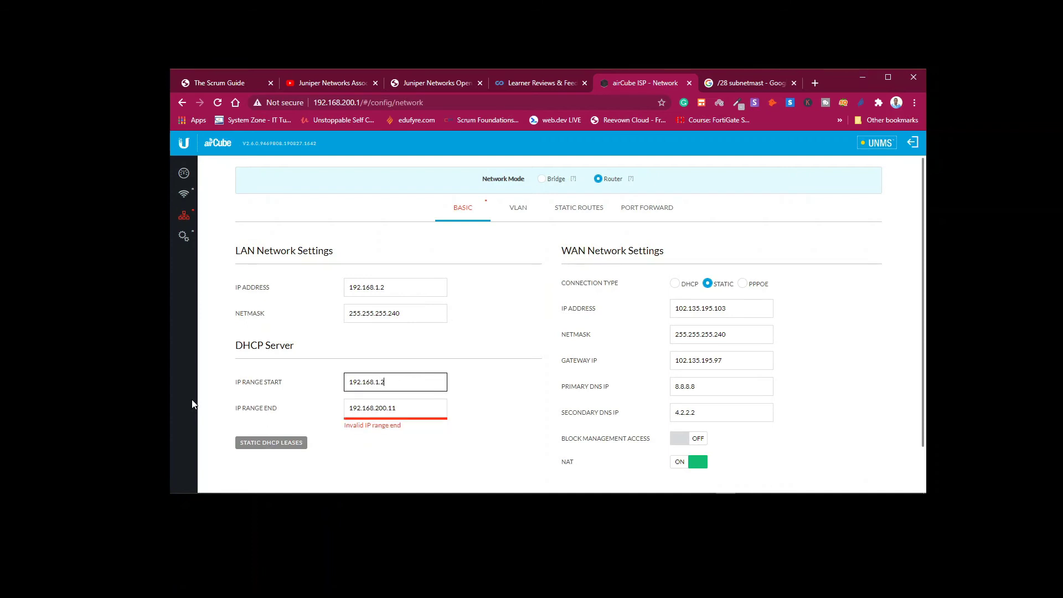
left_click(385, 408)
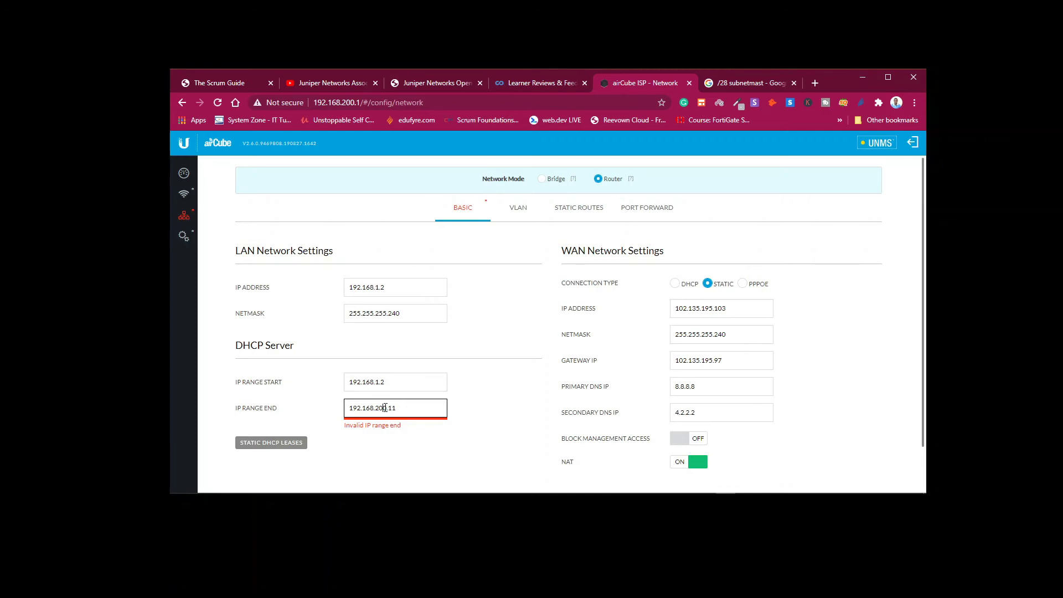
key("BackSpace")
key("BackSpace")
key("BackSpace")
type("1")
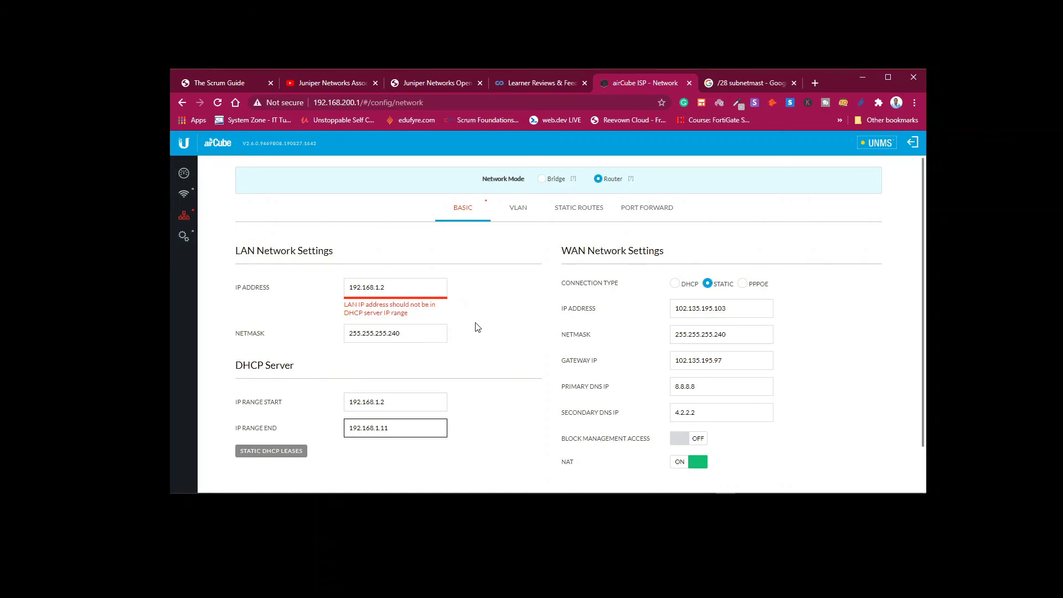
Change the third octets to 100, making LAN IP 192.168.100.1 and DHCP range 192.168.100.2–192.168.100.11.
left_click(381, 287)
type("00")
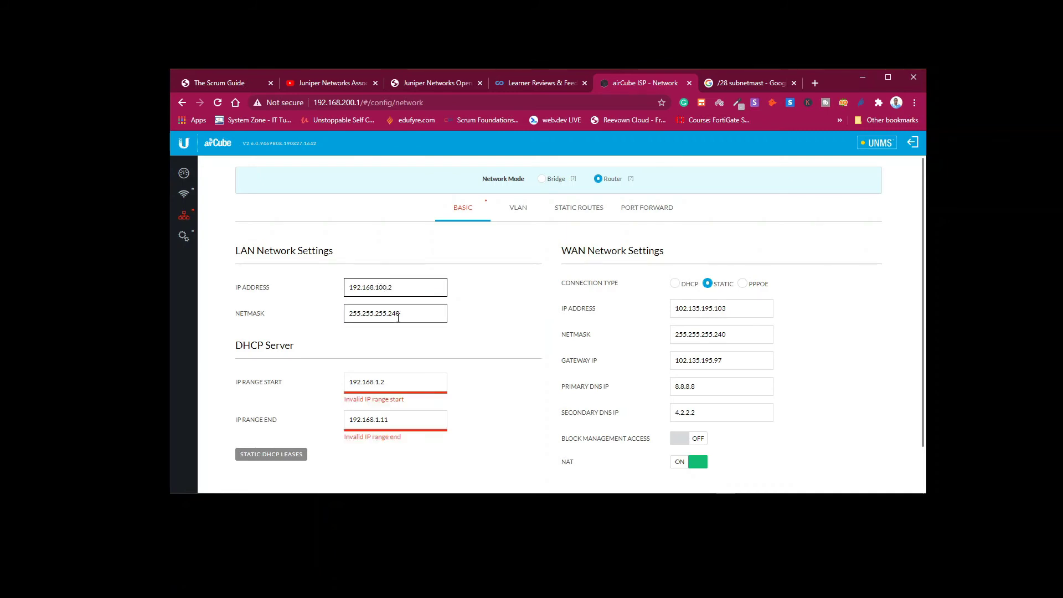
left_click(378, 383)
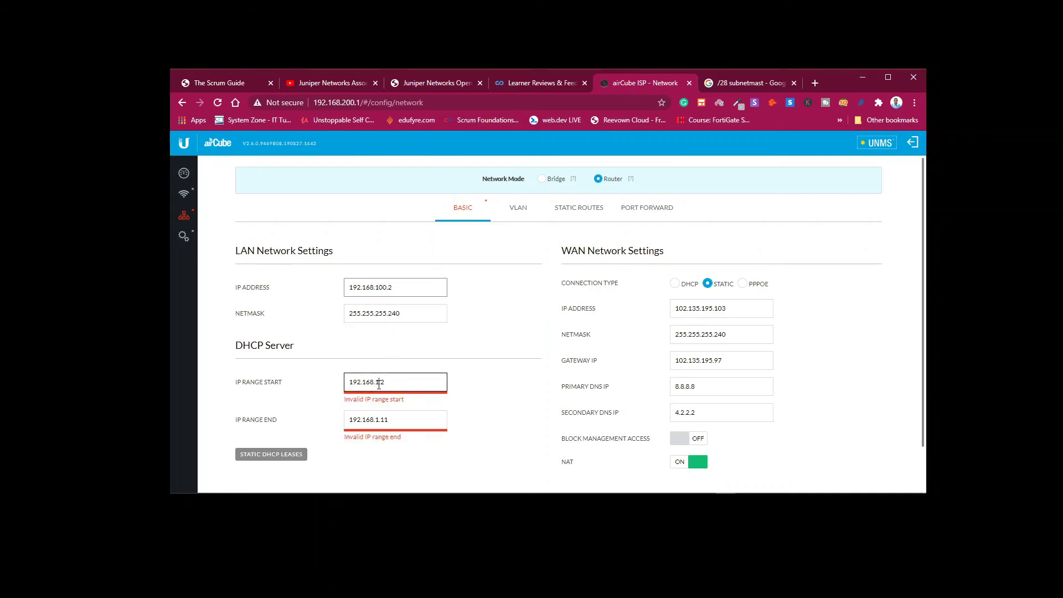
type("00")
left_click(386, 414)
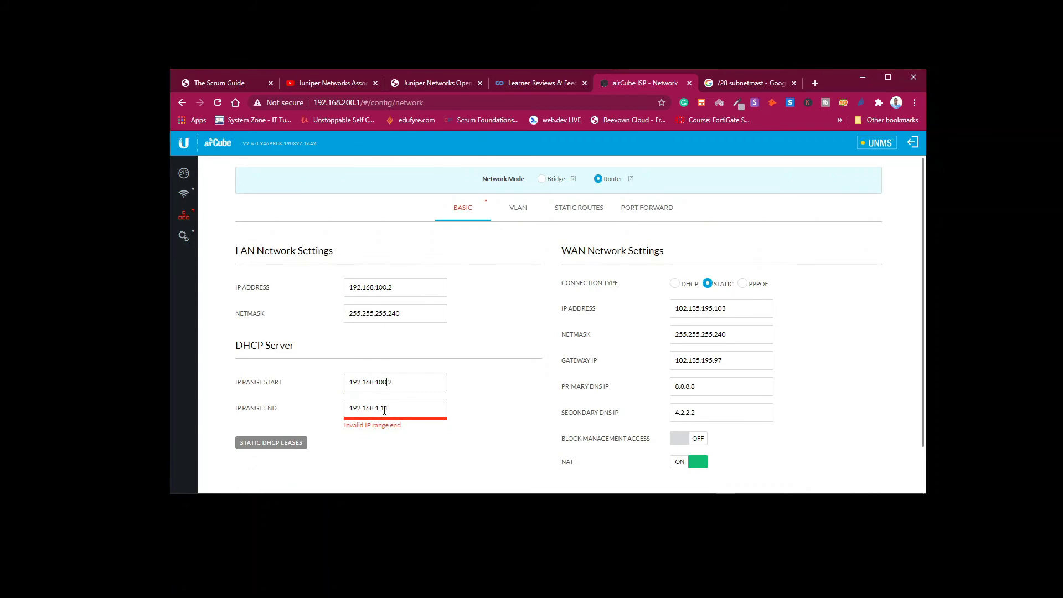
type("00")
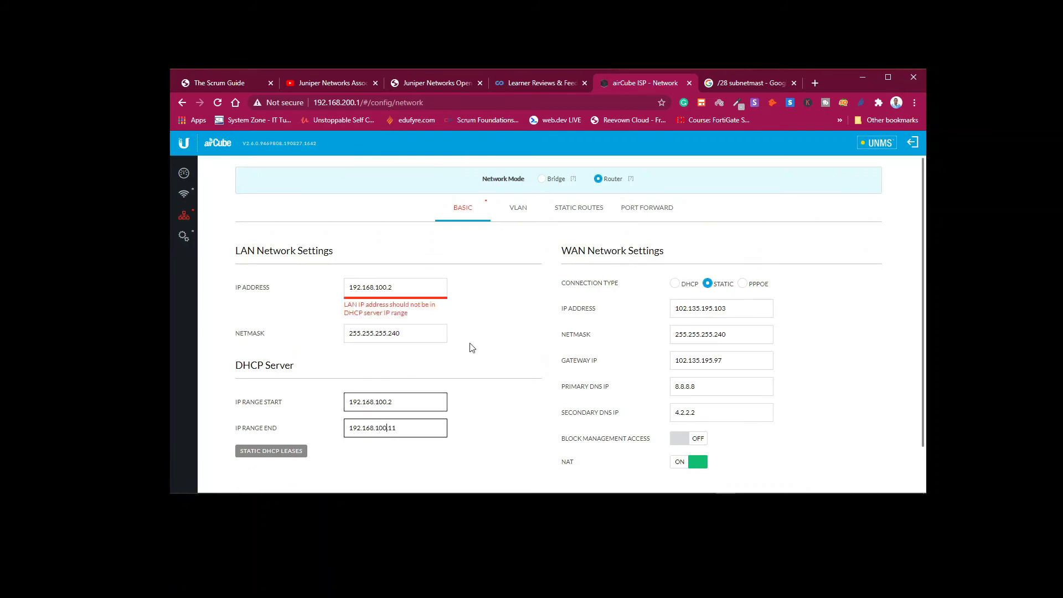
left_click(499, 316)
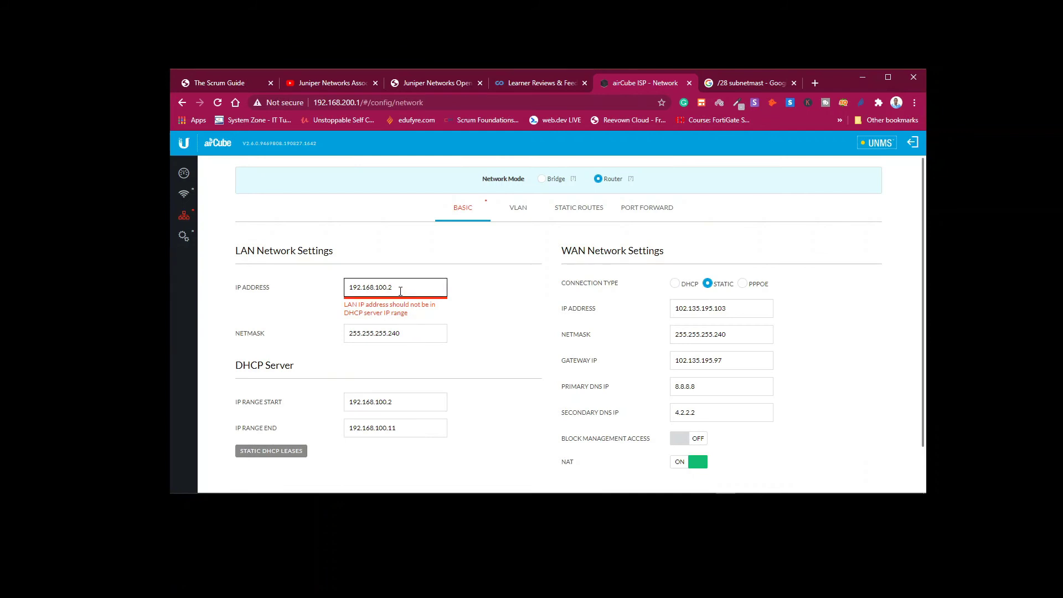
key("BackSpace")
type("1")
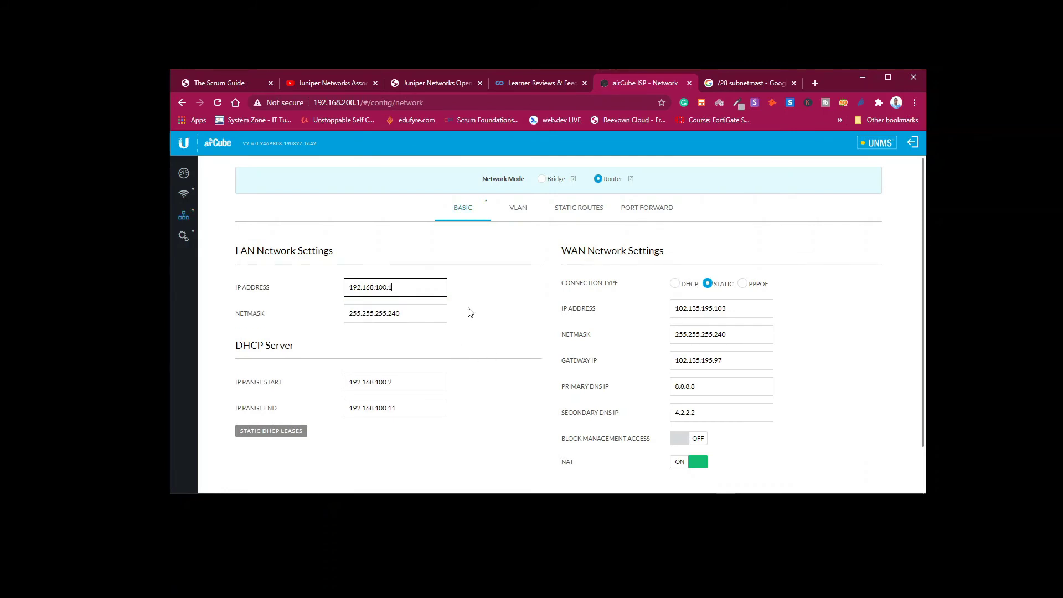
Replace the WAN IP Address with 111.222.222.222 and the Gateway IP with 111.222.222.221.
double_click(743, 308)
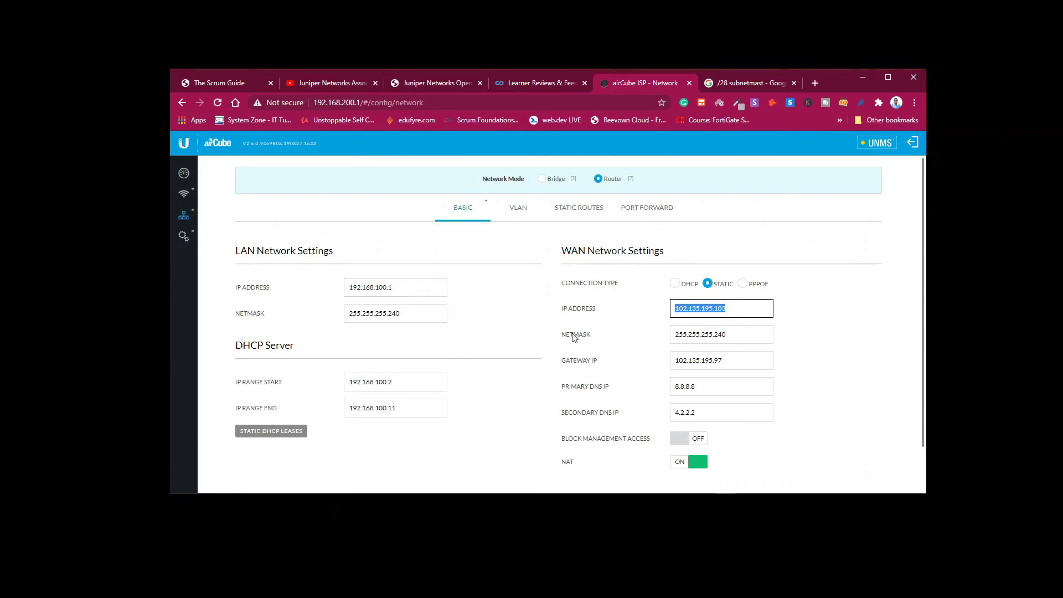
type("111.2")
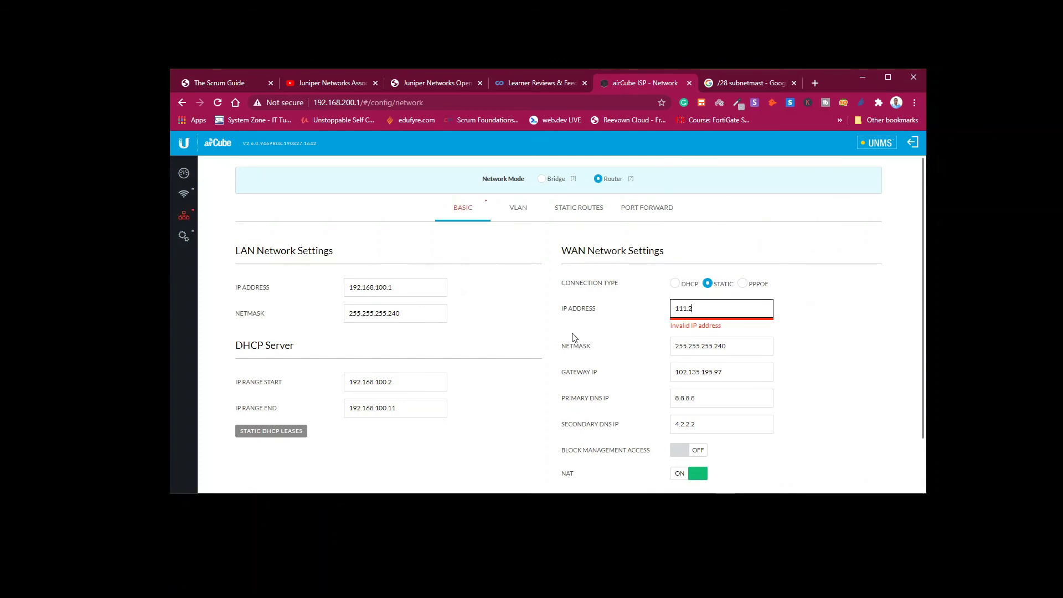
type("22.222.222")
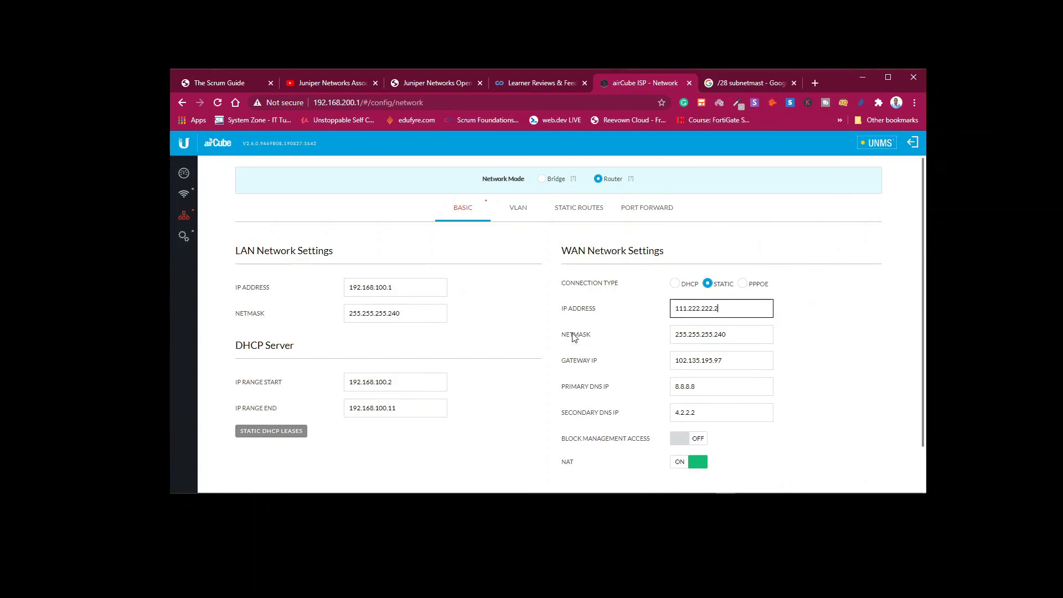
double_click(736, 357)
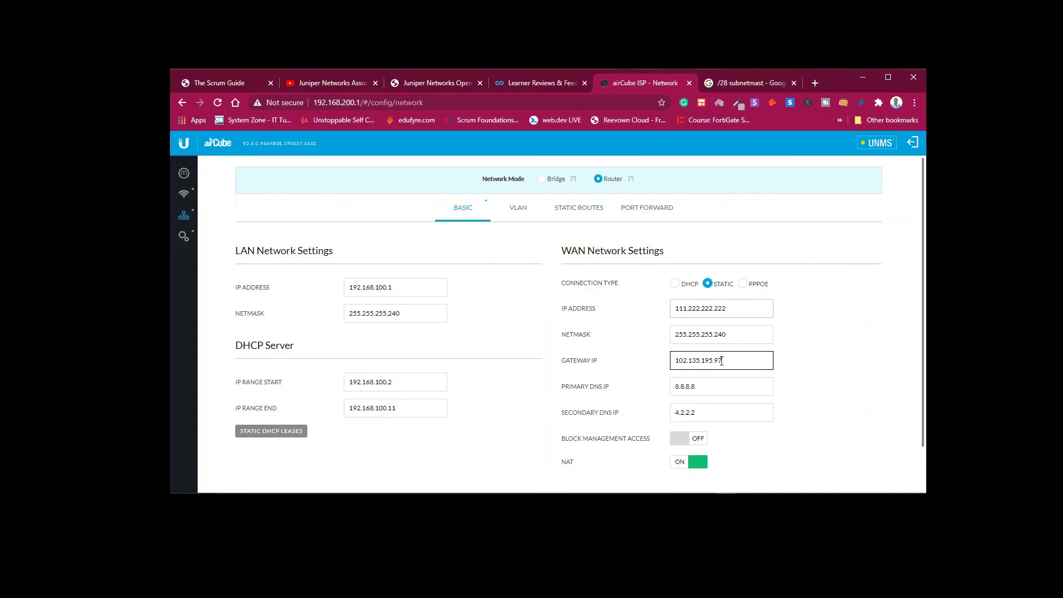
type("111")
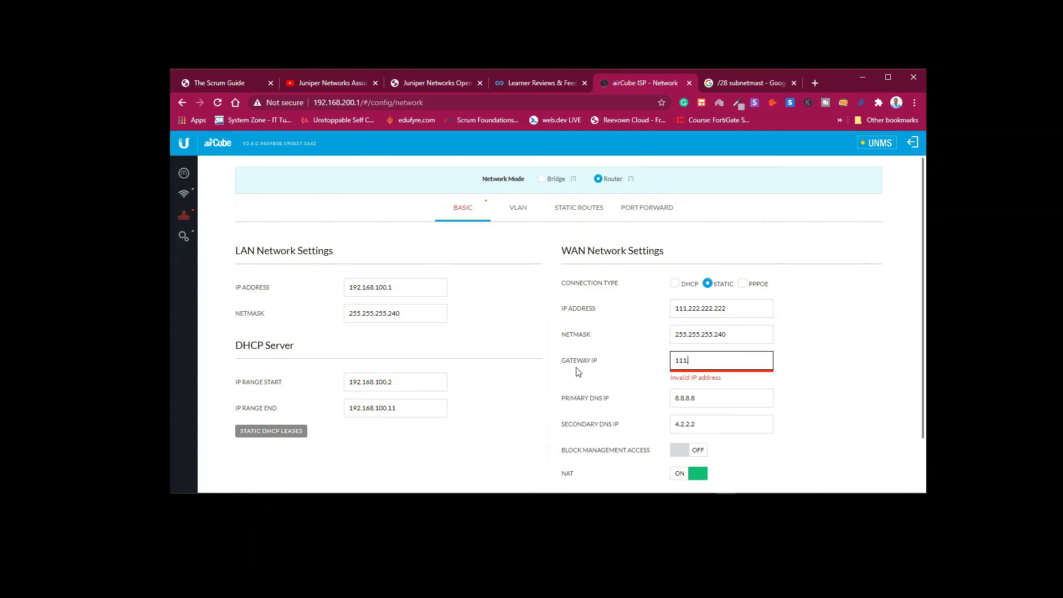
type(".222")
type(".222.221")
scroll(919, 404, "down", 1)
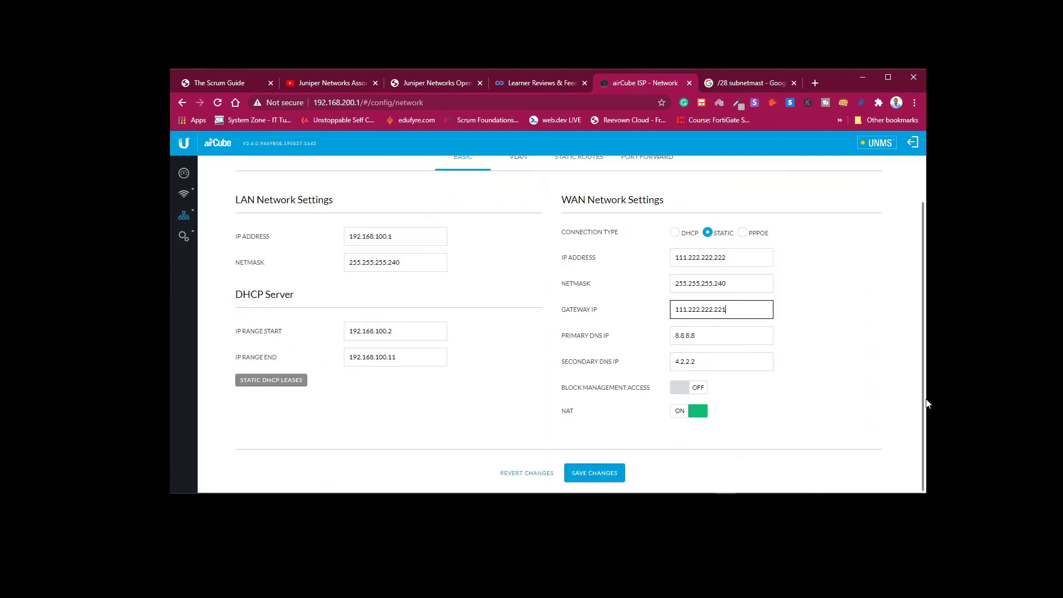
scroll(926, 395, "up", 1)
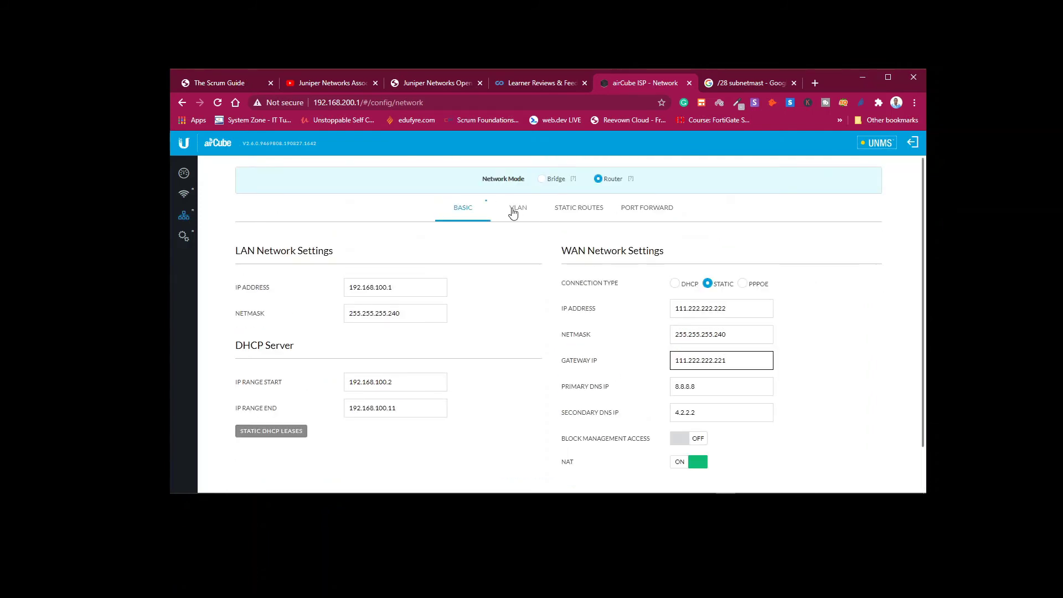
Browse the VLAN, Static Routes and Port Forward tabs, then return to the Basic network settings.
left_click(513, 210)
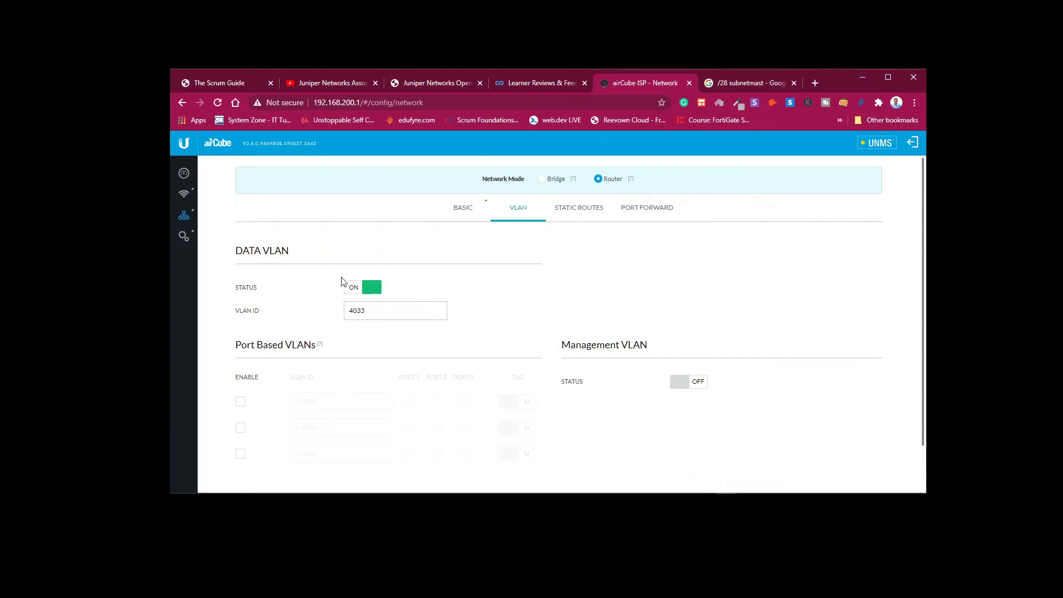
left_click(585, 207)
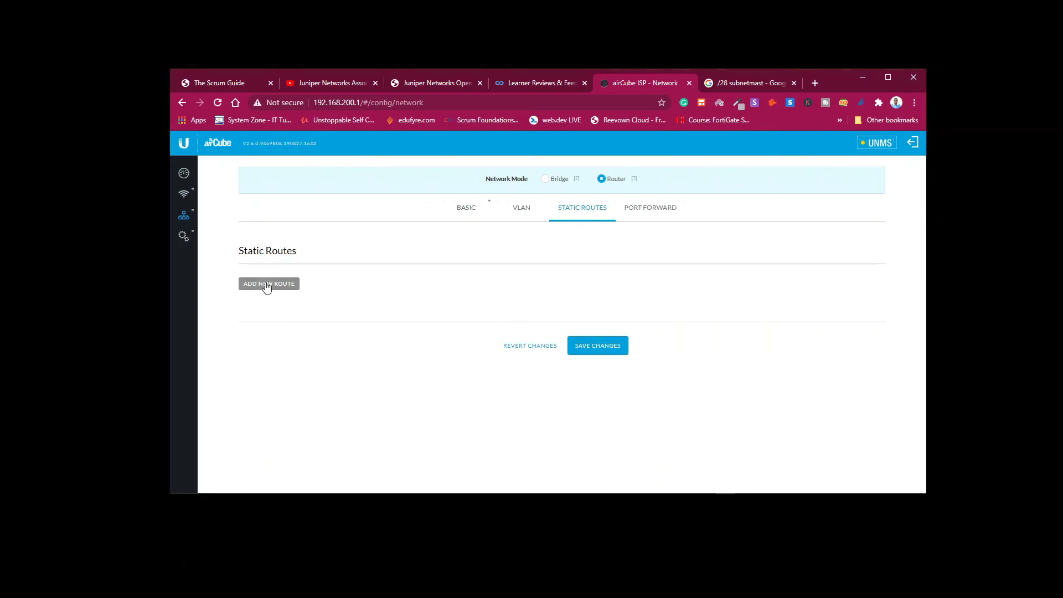
left_click(649, 209)
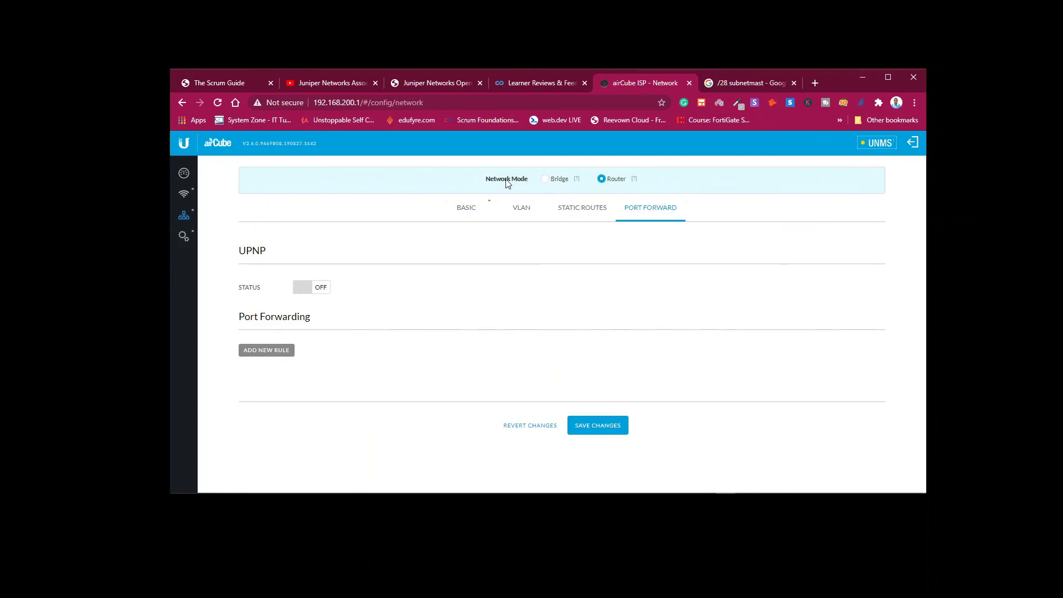
mouse_move(633, 179)
left_click(466, 209)
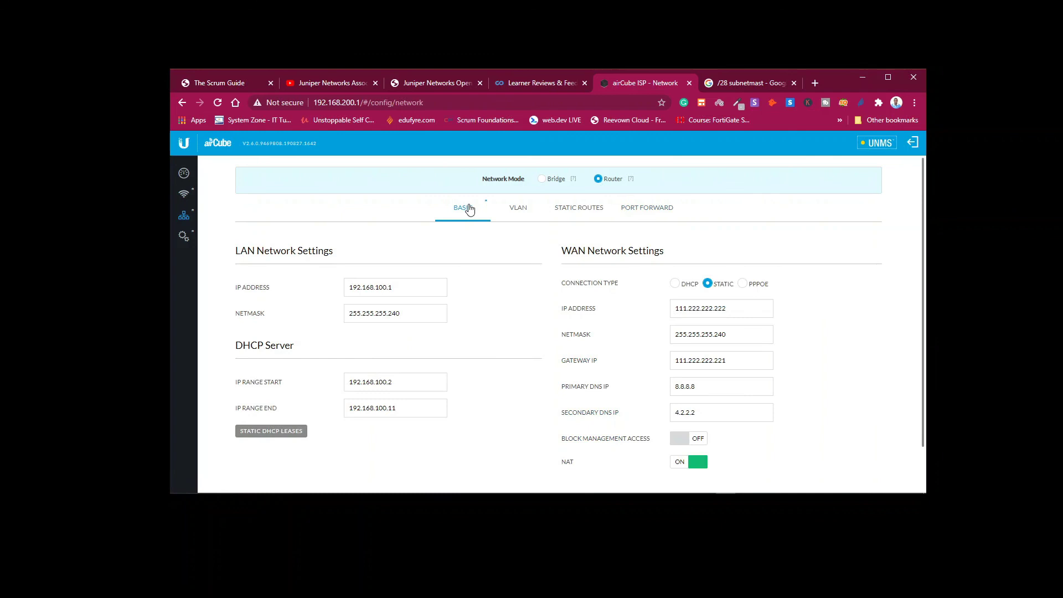
scroll(923, 275, "down", 1)
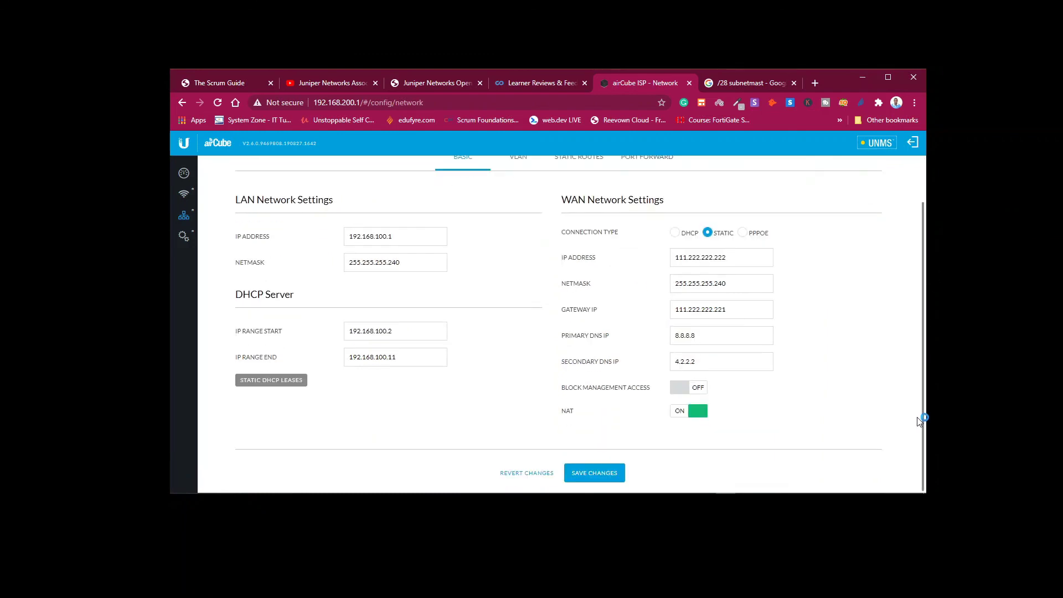
scroll(919, 417, "up", 1)
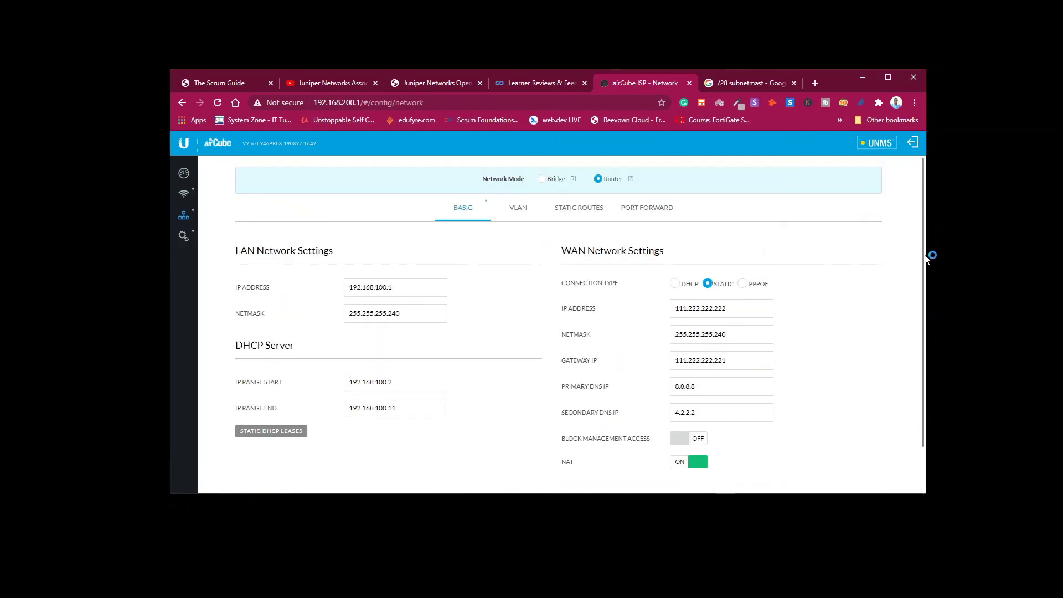
On the System page, set Device Name to SECURE-MEDIA and Administrator Name to SECURE.
left_click(183, 236)
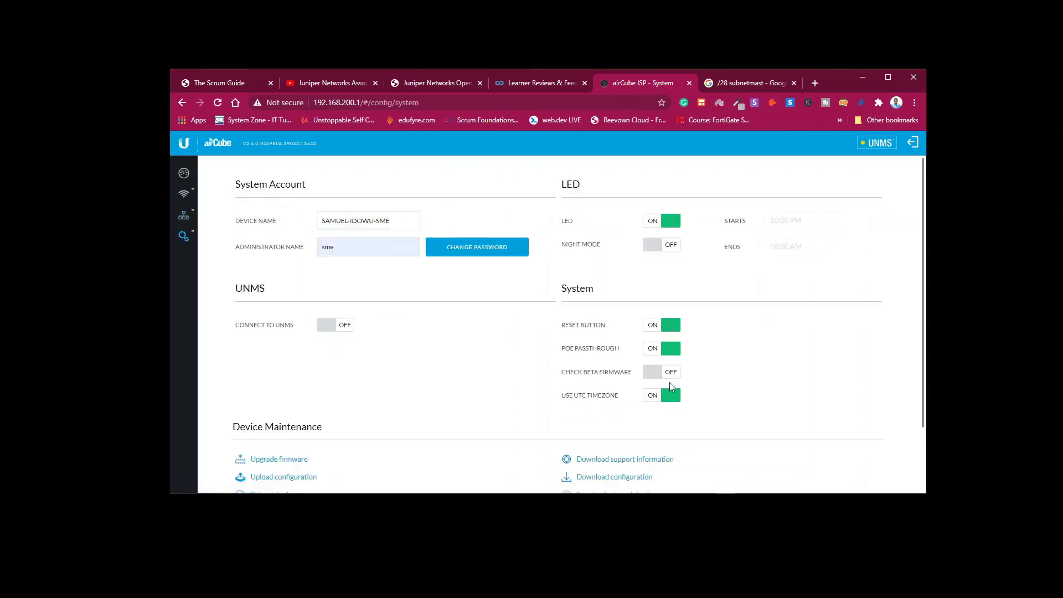
left_click(260, 222)
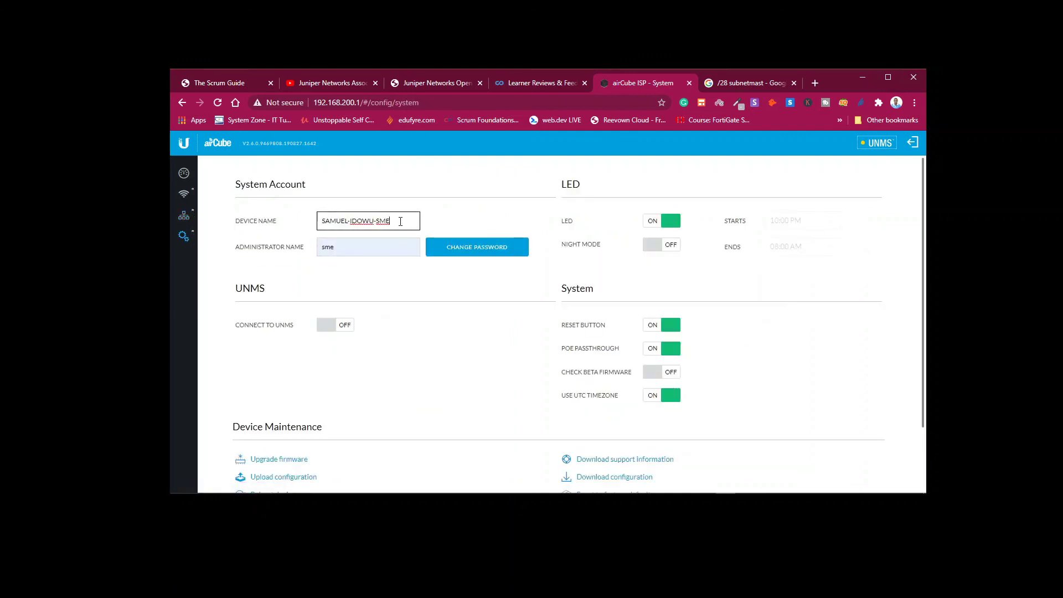
key("ctrl+a")
type("SE")
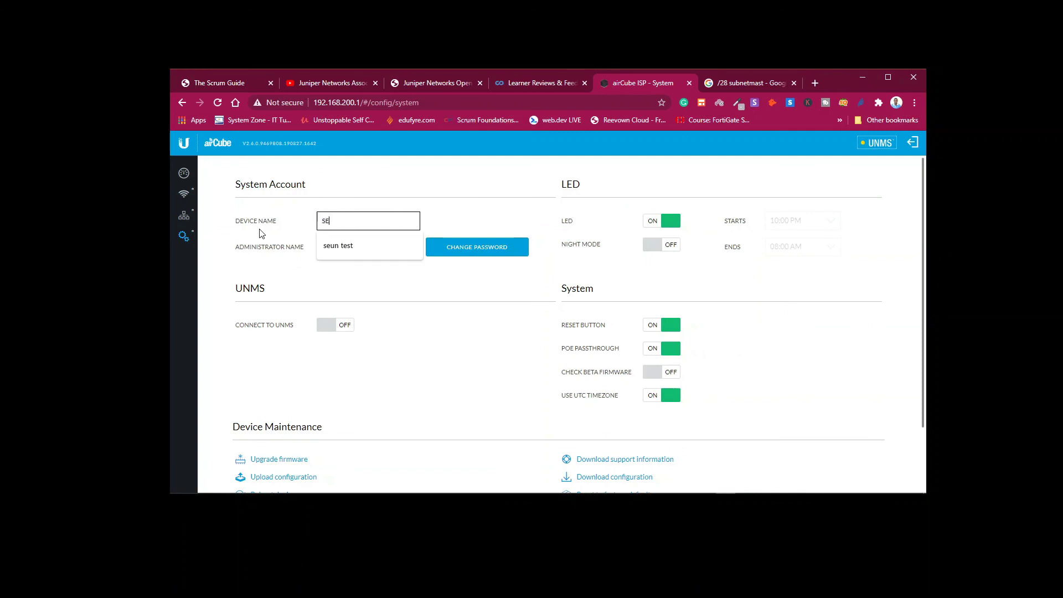
type("CURE MEDIA")
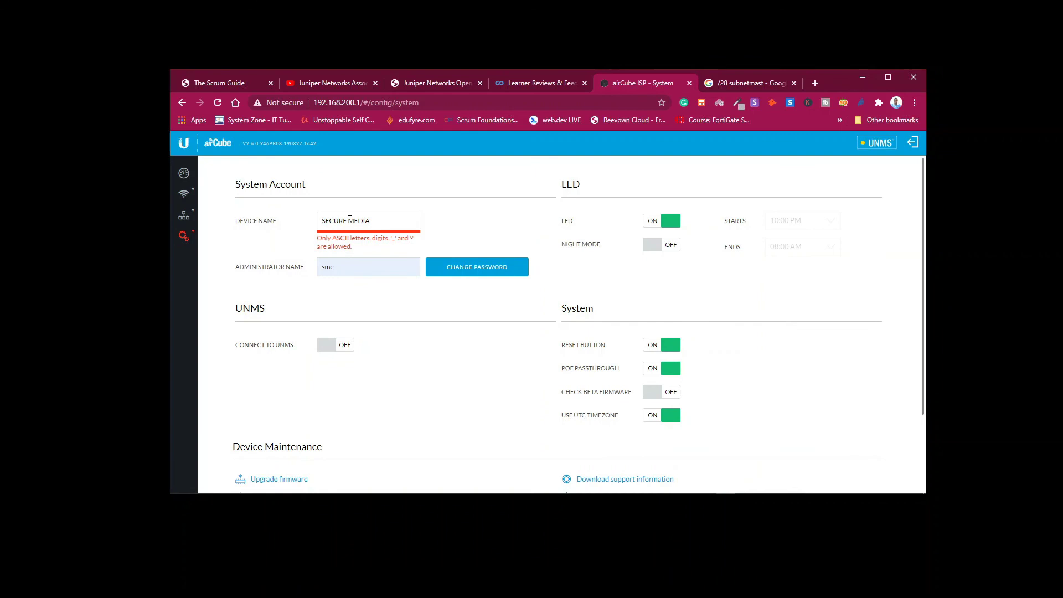
key("BackSpace")
type("-")
left_click(358, 246)
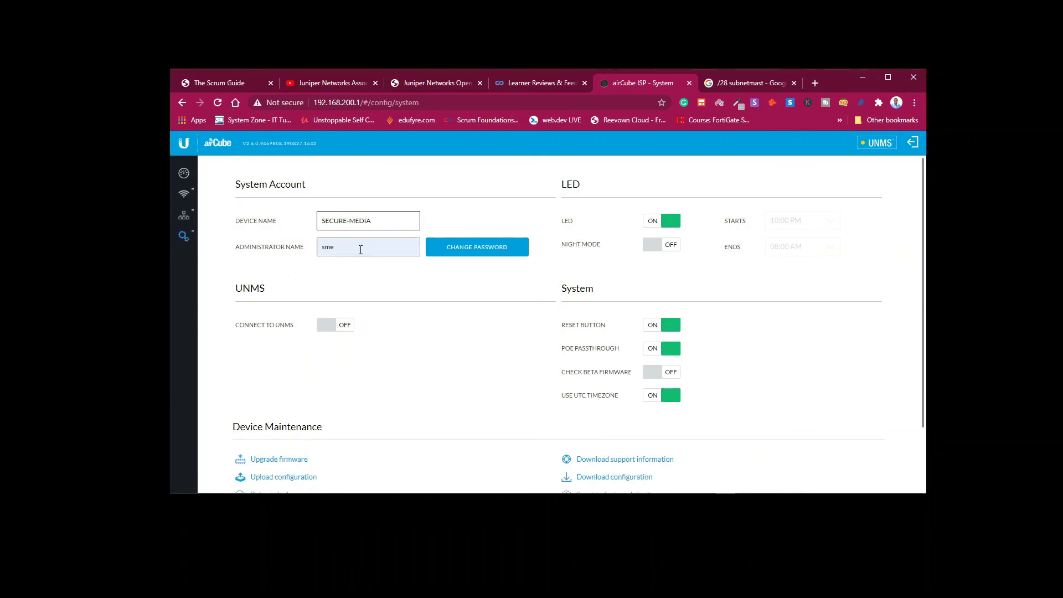
type("SECURE")
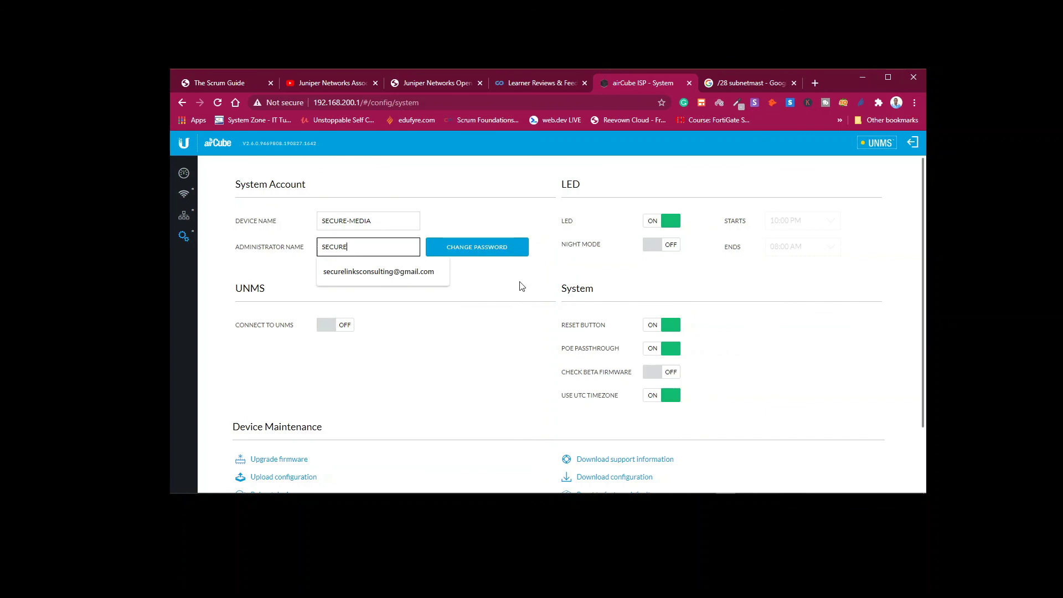
left_click(514, 284)
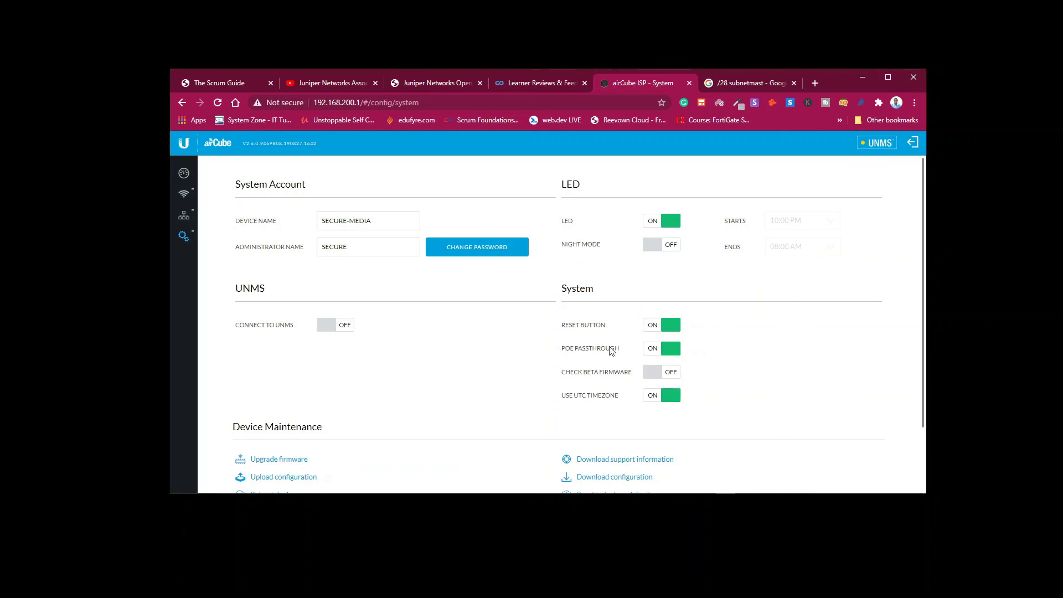
Leave PoE Passthrough on after toggling it, then reboot the device to apply the changes.
left_click(669, 348)
left_click(675, 351)
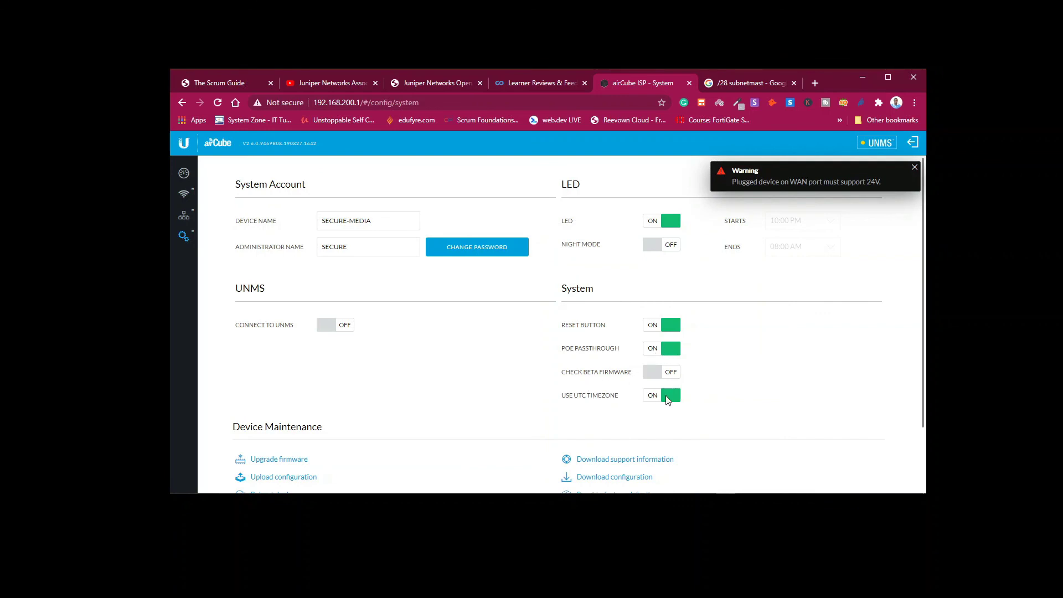
scroll(925, 423, "down", 2)
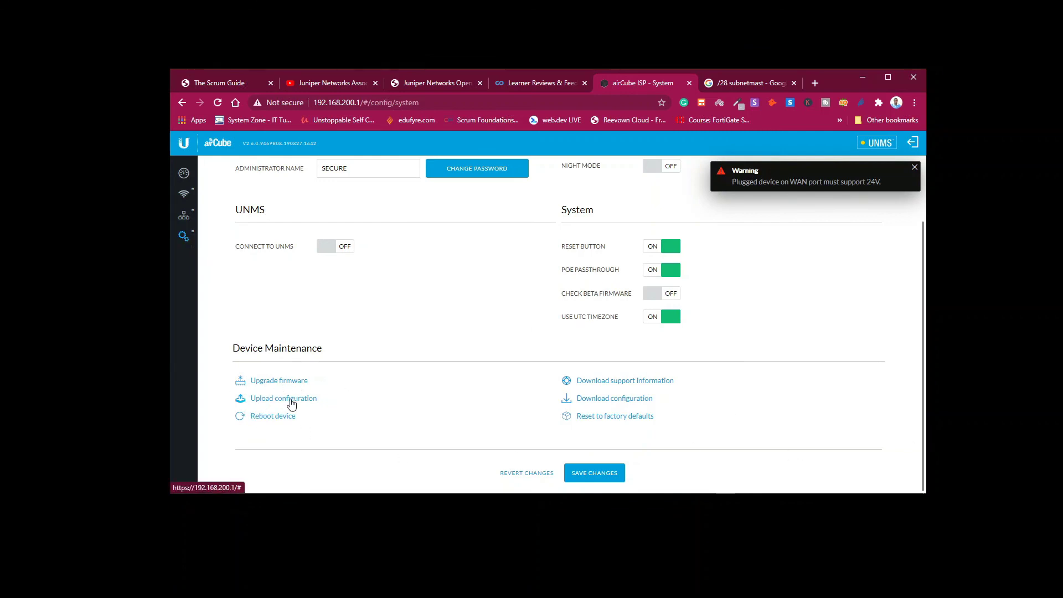
left_click(280, 417)
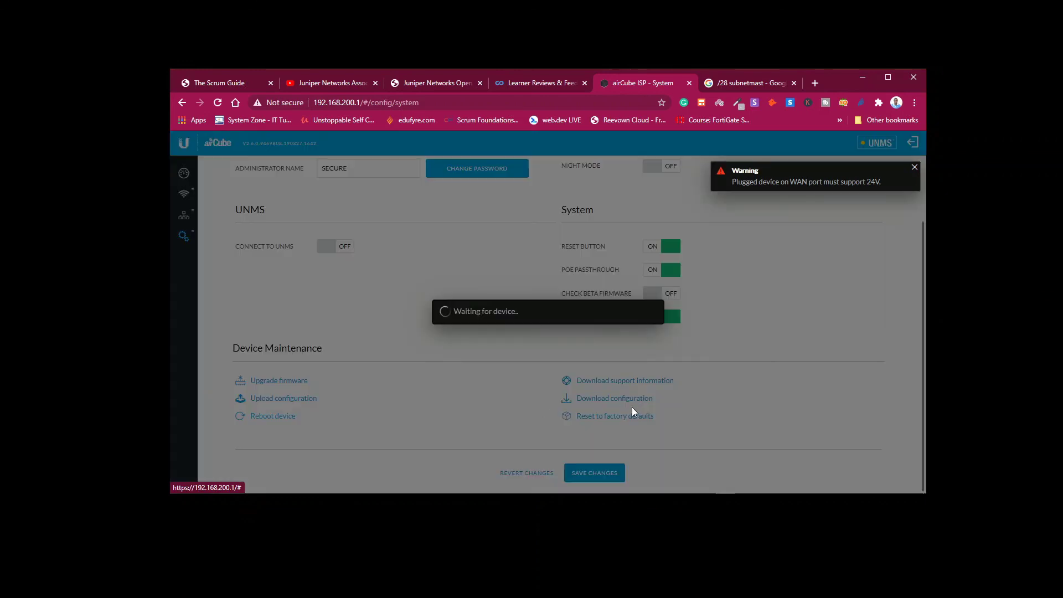